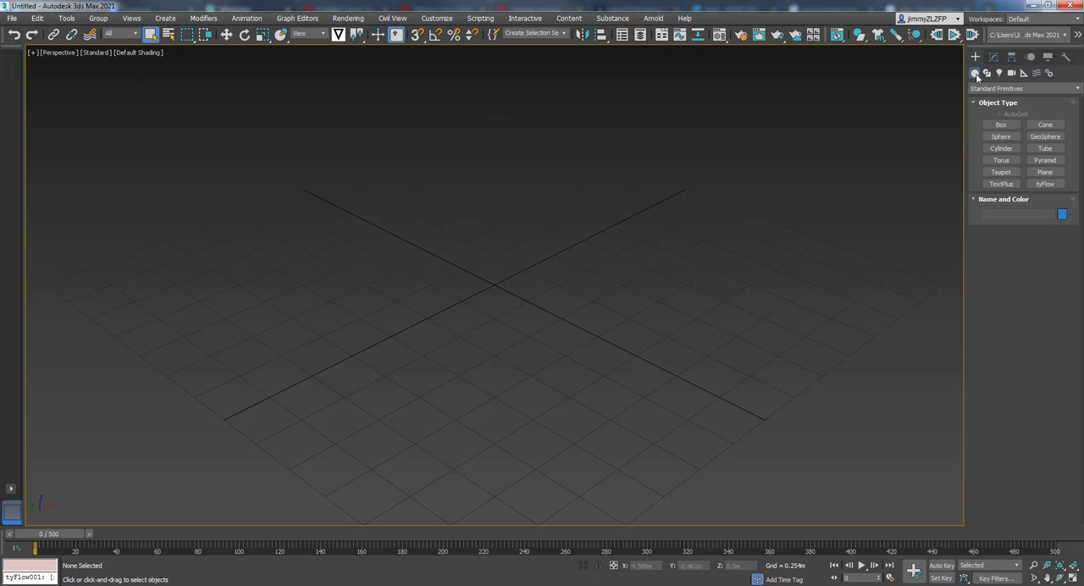
# - Place a tyFlow object in the perspective view, in the open area beside the grid centre
pyautogui.click(1044, 183)
pyautogui.click(251, 329)
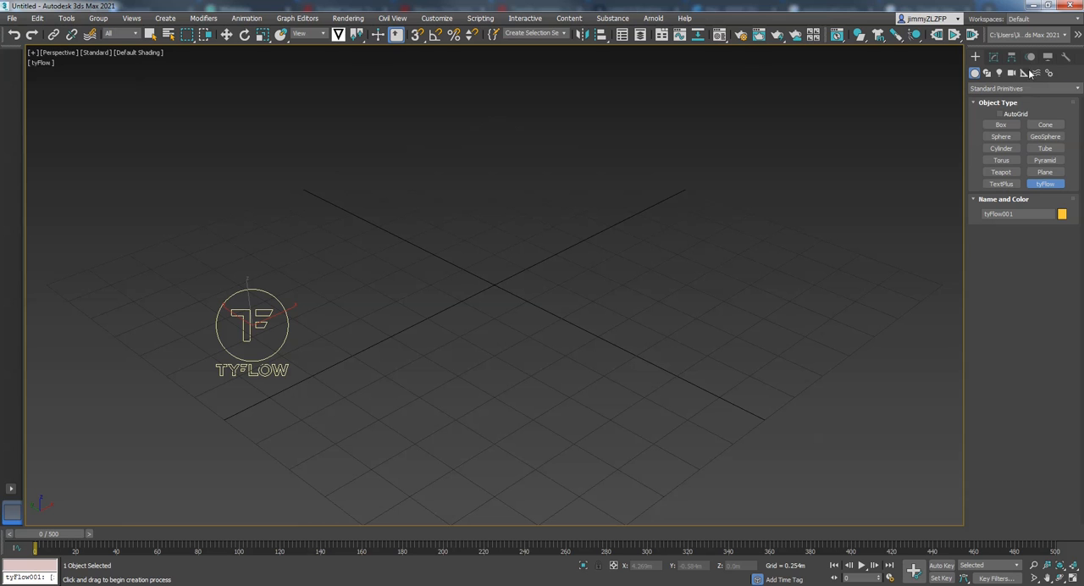
# - Draw a rectangular tyIcon helper about 0.73 m long and 0.64 m wide near the grid centre
pyautogui.click(1023, 75)
pyautogui.click(1006, 87)
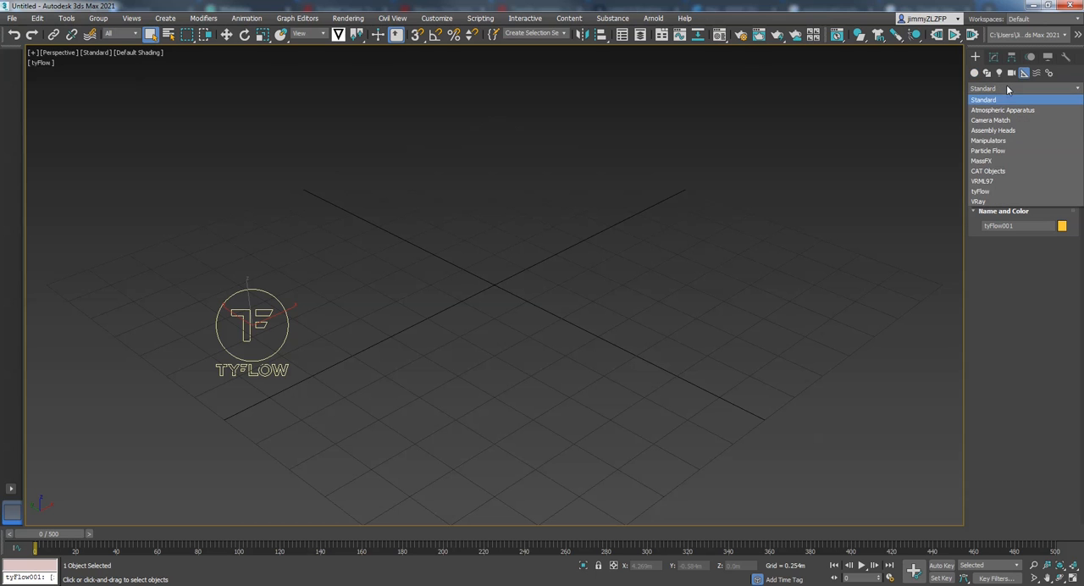
pyautogui.click(982, 192)
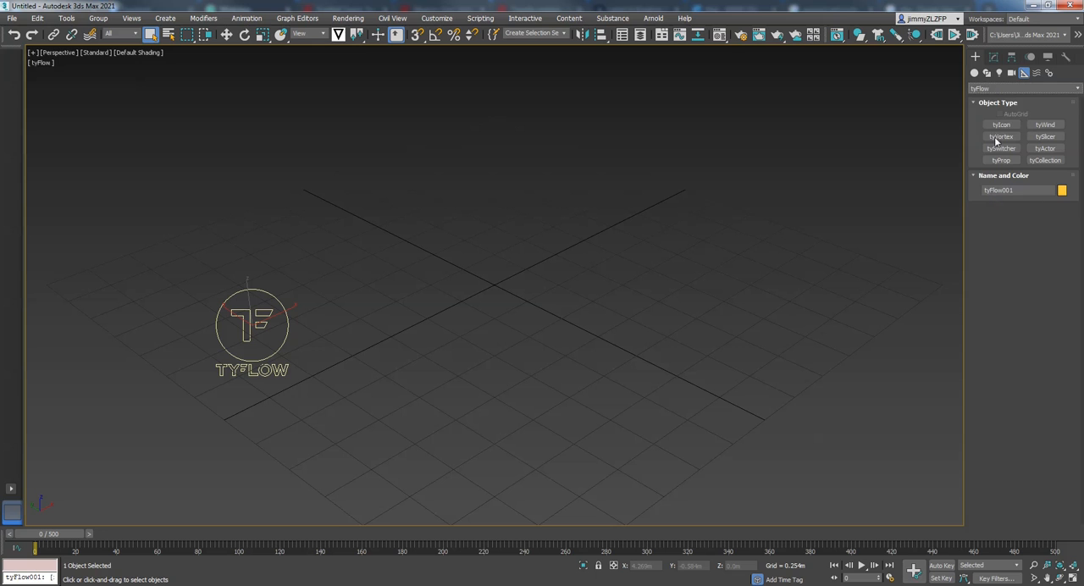
pyautogui.click(1002, 124)
pyautogui.moveTo(463, 296); pyautogui.dragTo(636, 291)
# - Raise the tyIcon helper vertically to about 1.17 m above the grid, then deselect it
pyautogui.moveTo(660, 280); pyautogui.dragTo(647, 223, button='middle')
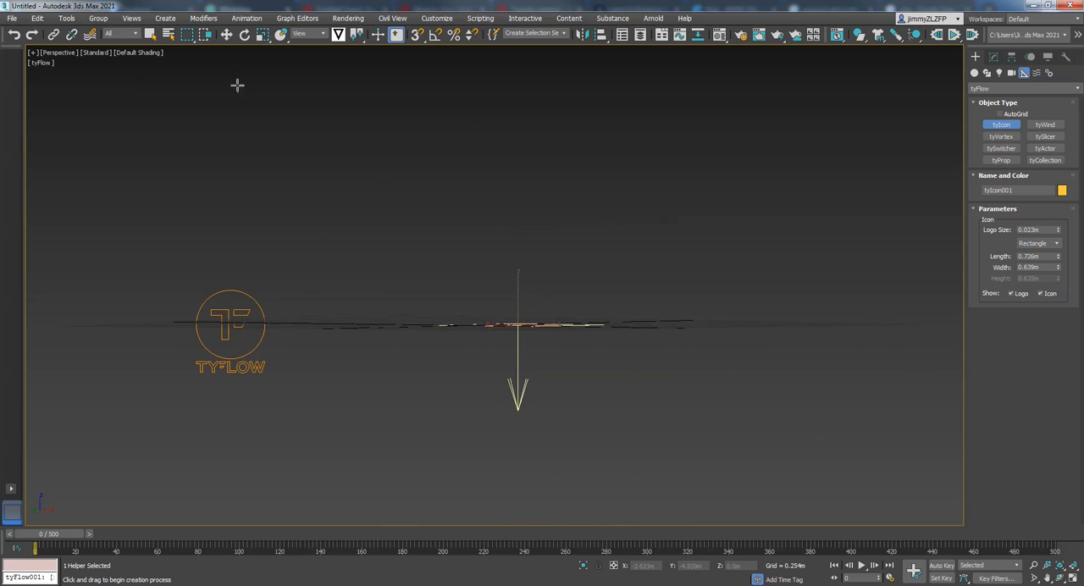
pyautogui.click(226, 34)
pyautogui.moveTo(518, 285); pyautogui.dragTo(524, 91)
pyautogui.moveTo(537, 116)
pyautogui.keyDown('alt'); pyautogui.mouseDown(button='middle')
pyautogui.moveTo(539, 150)
pyautogui.moveTo(554, 133)
pyautogui.moveTo(547, 123)
pyautogui.mouseUp(button='middle'); pyautogui.keyUp('alt')
pyautogui.moveTo(521, 93); pyautogui.dragTo(522, 79)
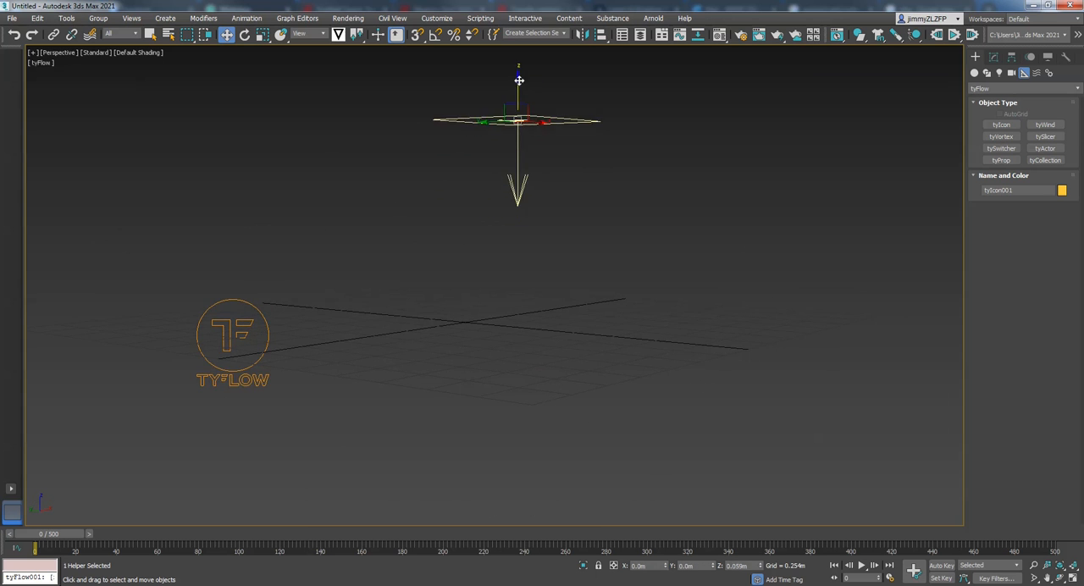
pyautogui.keyDown('alt'); pyautogui.moveTo(753, 160); pyautogui.dragTo(734, 199, button='middle'); pyautogui.keyUp('alt')
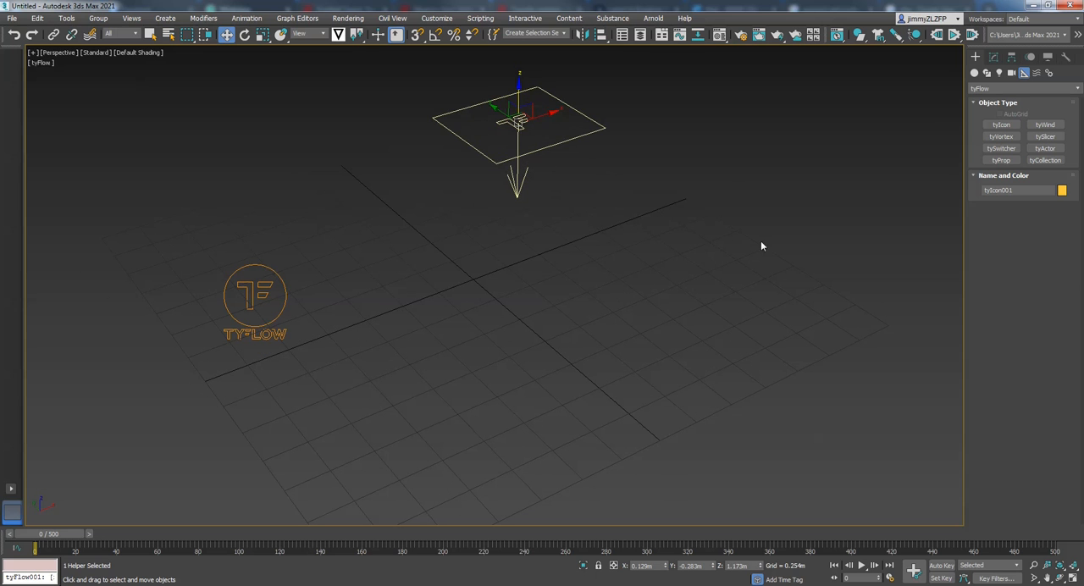
pyautogui.click(807, 203)
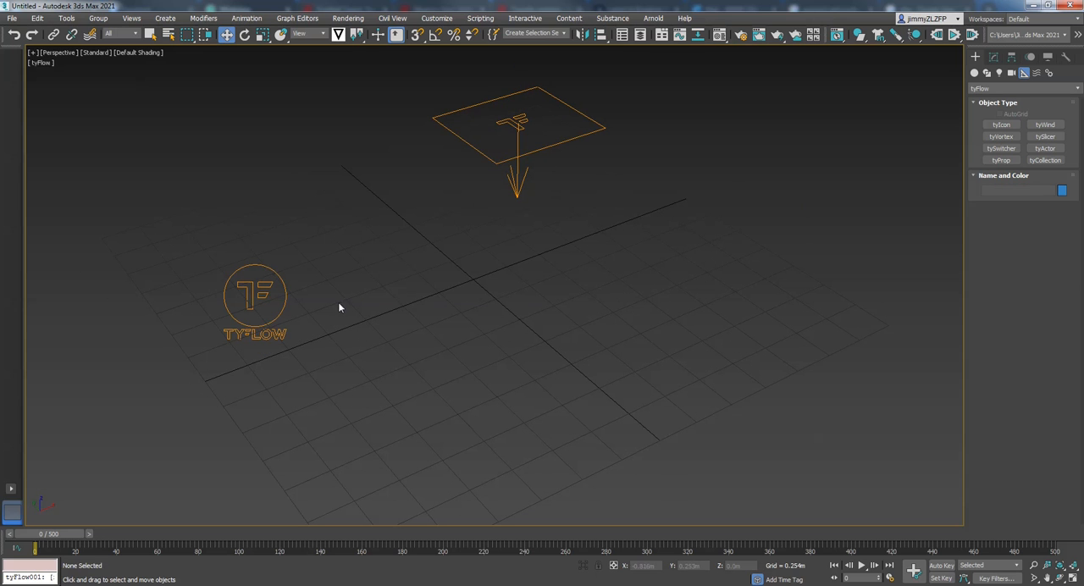
# - Open the editor of the tyFlow object, narrow its window and place it clear of the two icons
pyautogui.moveTo(330, 252); pyautogui.dragTo(182, 367)
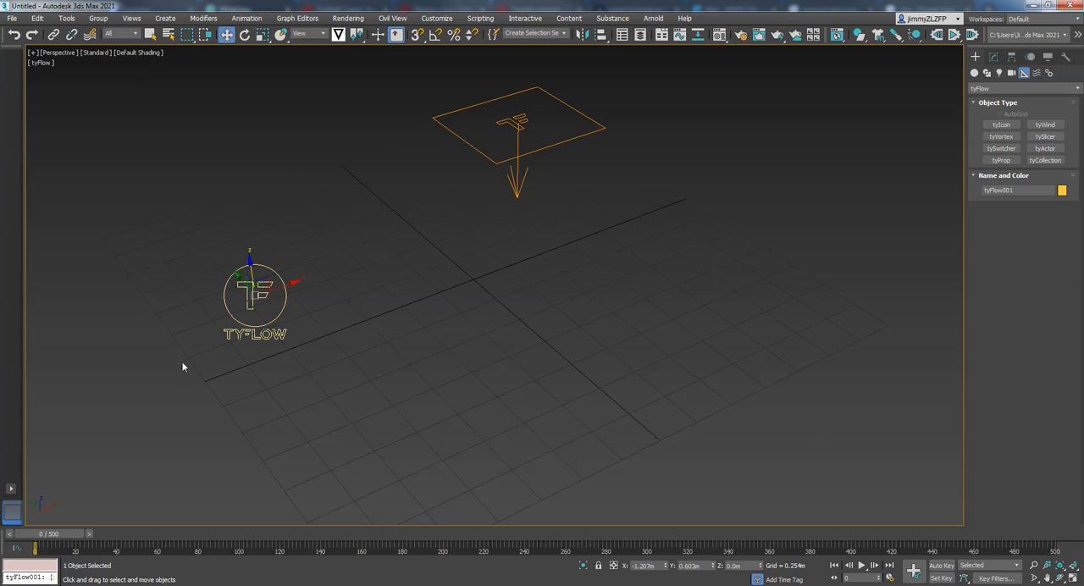
pyautogui.click(995, 57)
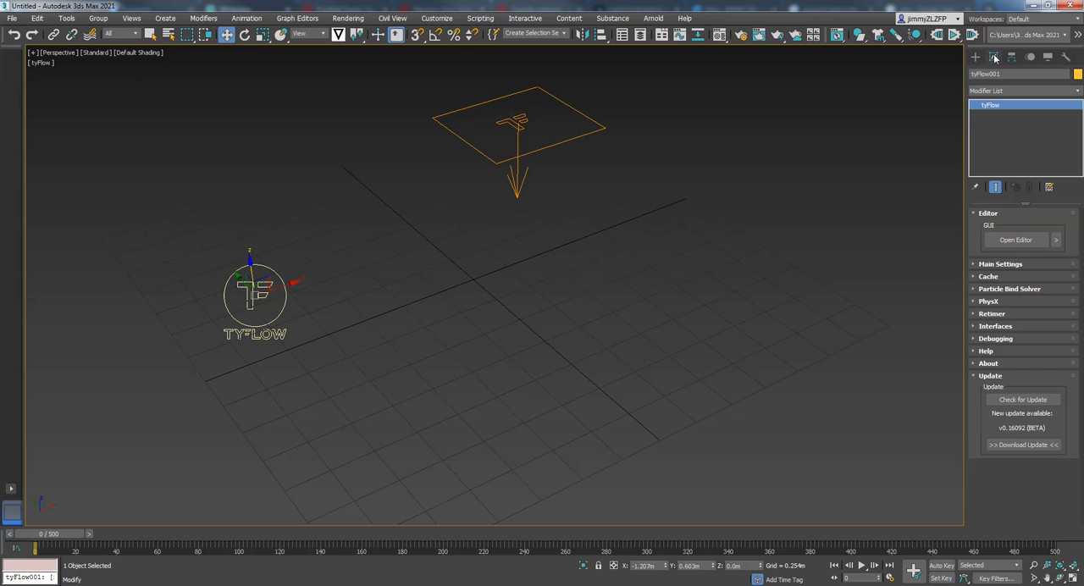
pyautogui.click(1016, 241)
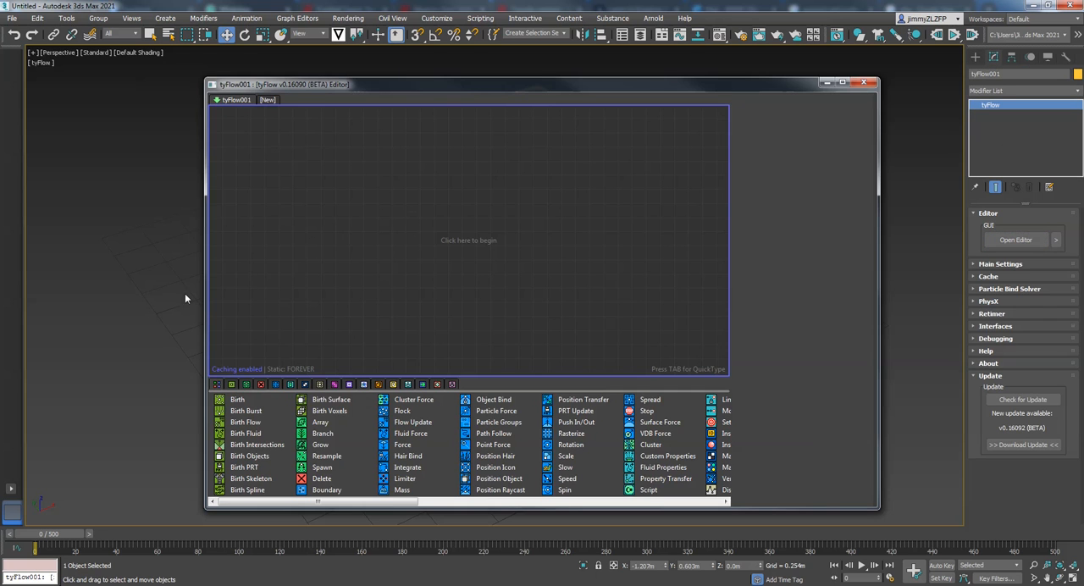
pyautogui.moveTo(206, 294); pyautogui.dragTo(521, 284)
pyautogui.moveTo(637, 86); pyautogui.dragTo(716, 75)
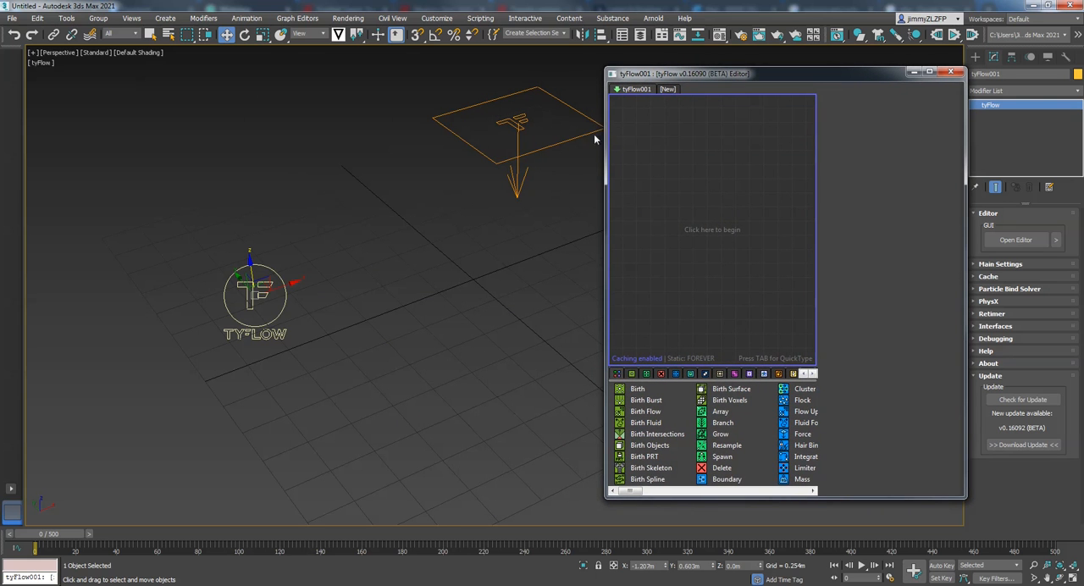
pyautogui.moveTo(606, 119); pyautogui.dragTo(661, 120)
pyautogui.moveTo(584, 133); pyautogui.dragTo(596, 275, button='middle')
# - Start a new event with a Birth operator and set its total to 500 particles
pyautogui.moveTo(689, 394); pyautogui.dragTo(711, 182)
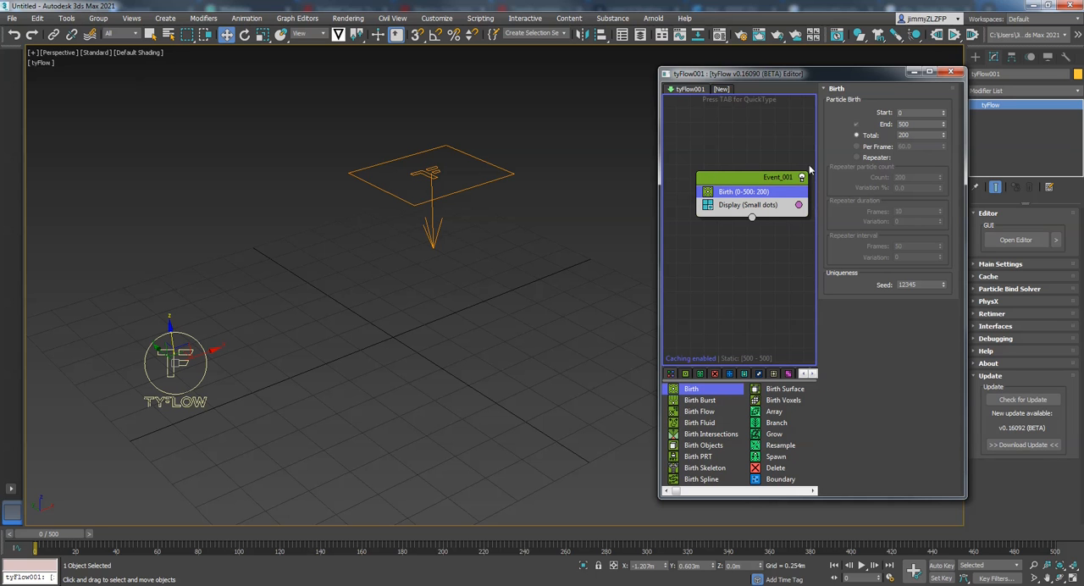
pyautogui.doubleClick(914, 135)
pyautogui.write('50')
# - Add a Position Icon operator below Birth and assign the rectangular tyIcon as its icon
pyautogui.moveTo(677, 497); pyautogui.dragTo(693, 496)
pyautogui.moveTo(775, 457); pyautogui.dragTo(744, 203)
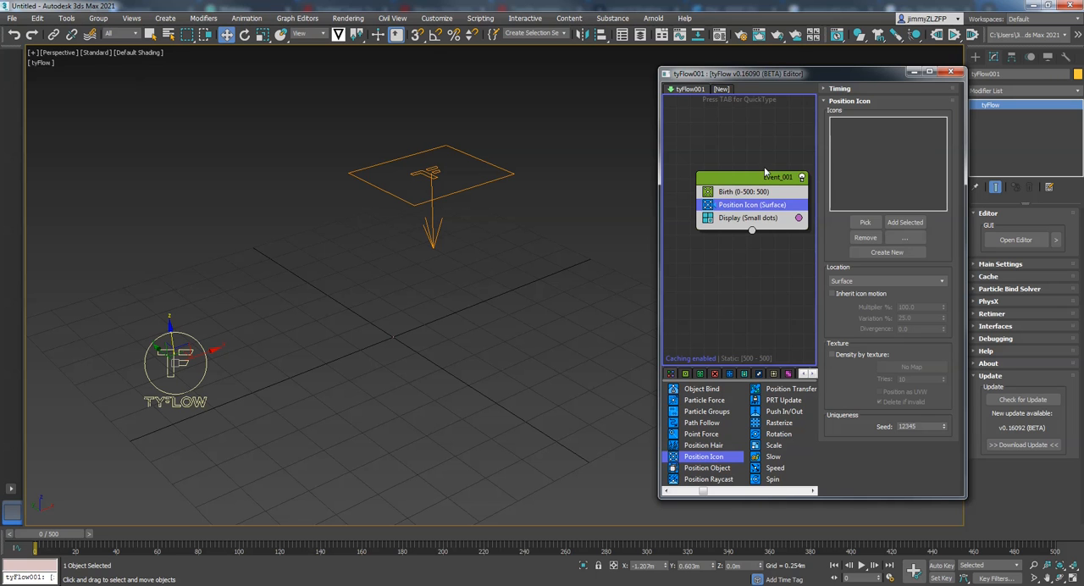
pyautogui.click(866, 223)
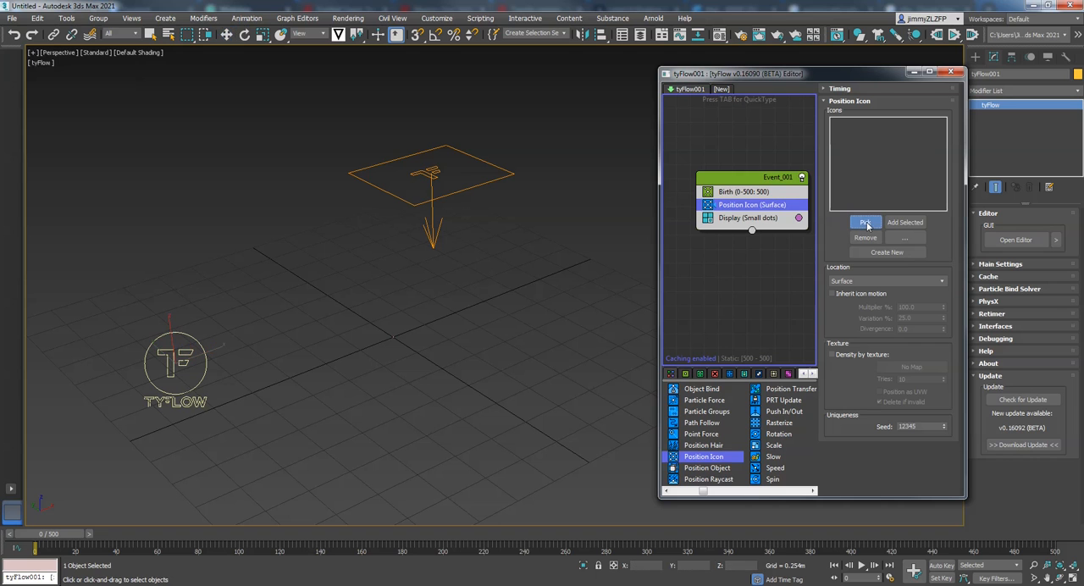
pyautogui.click(458, 150)
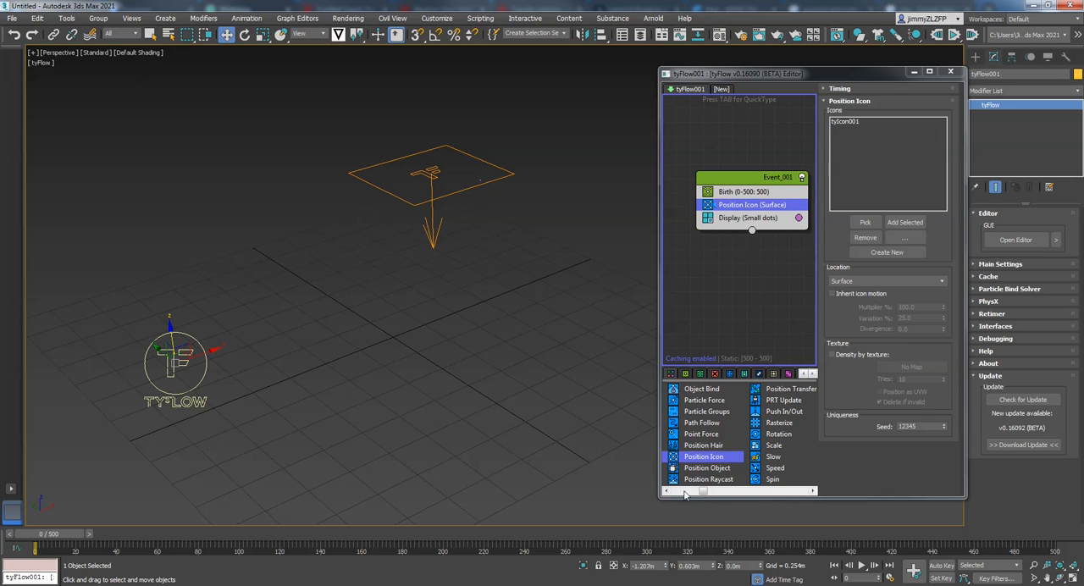
# - Add a Speed operator below Position Icon with direction Along Icon Arrow, using the rectangular tyIcon
pyautogui.click(773, 468)
pyautogui.moveTo(736, 224)
pyautogui.mouseDown()
pyautogui.moveTo(741, 206)
pyautogui.moveTo(743, 215)
pyautogui.mouseUp()
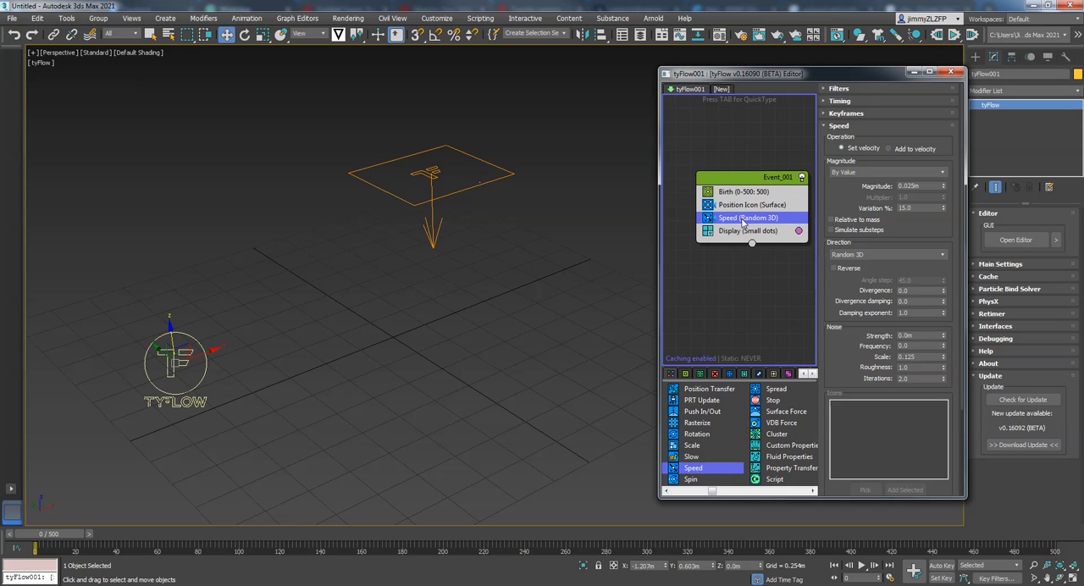
pyautogui.click(862, 256)
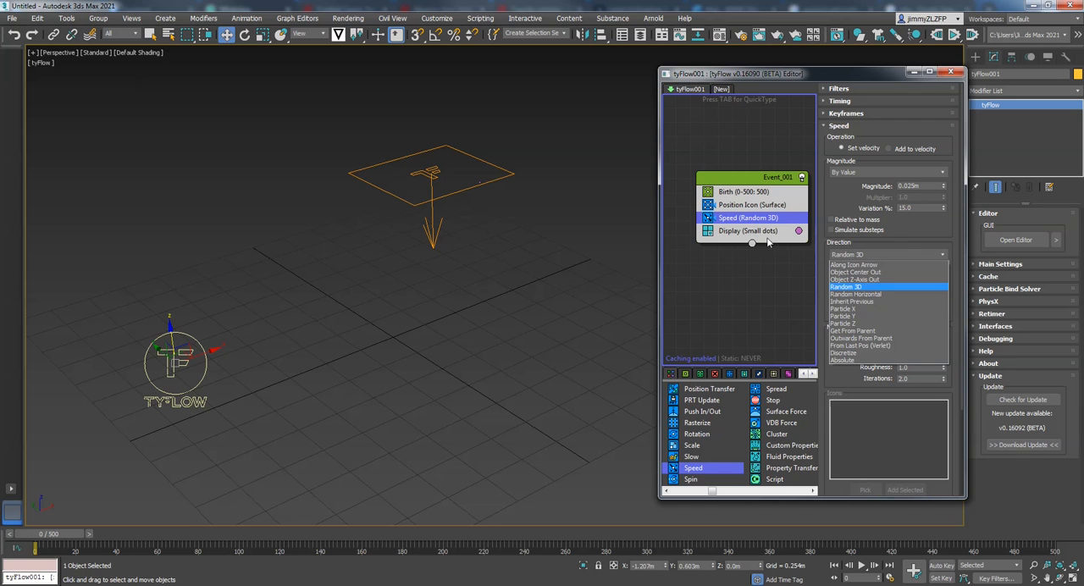
pyautogui.click(853, 265)
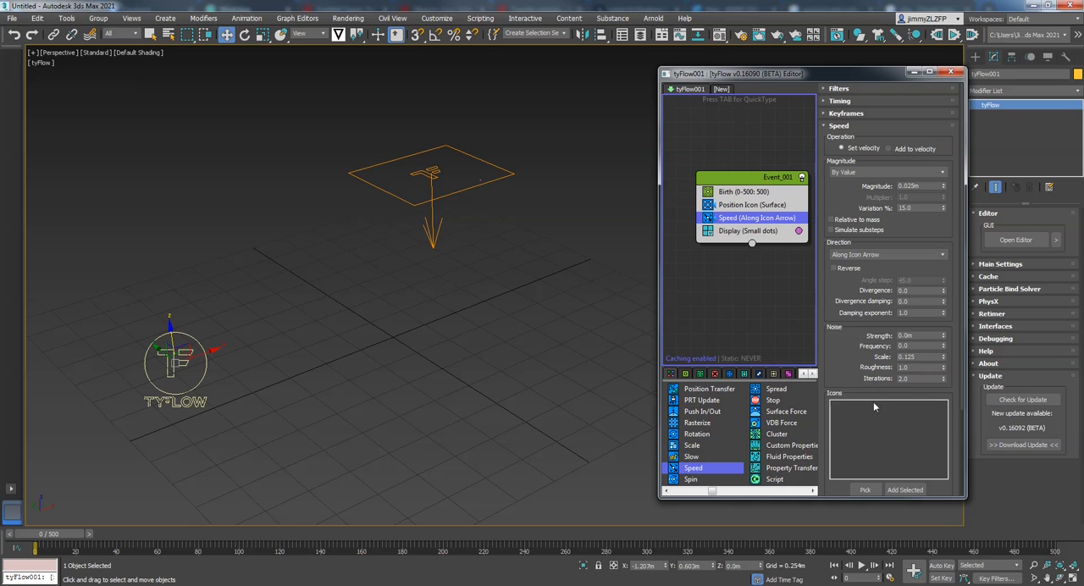
pyautogui.click(866, 491)
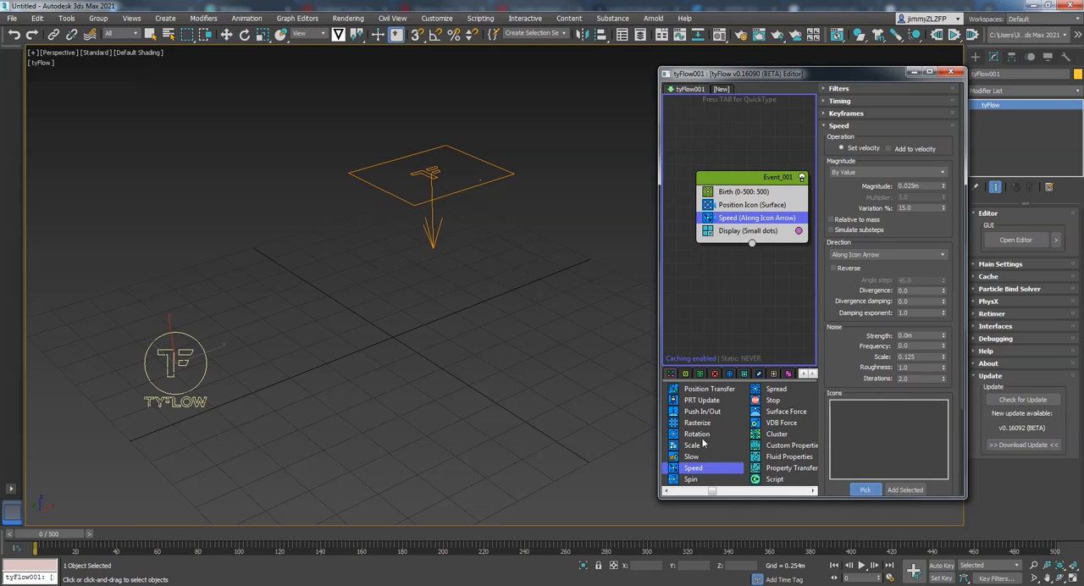
pyautogui.click(431, 222)
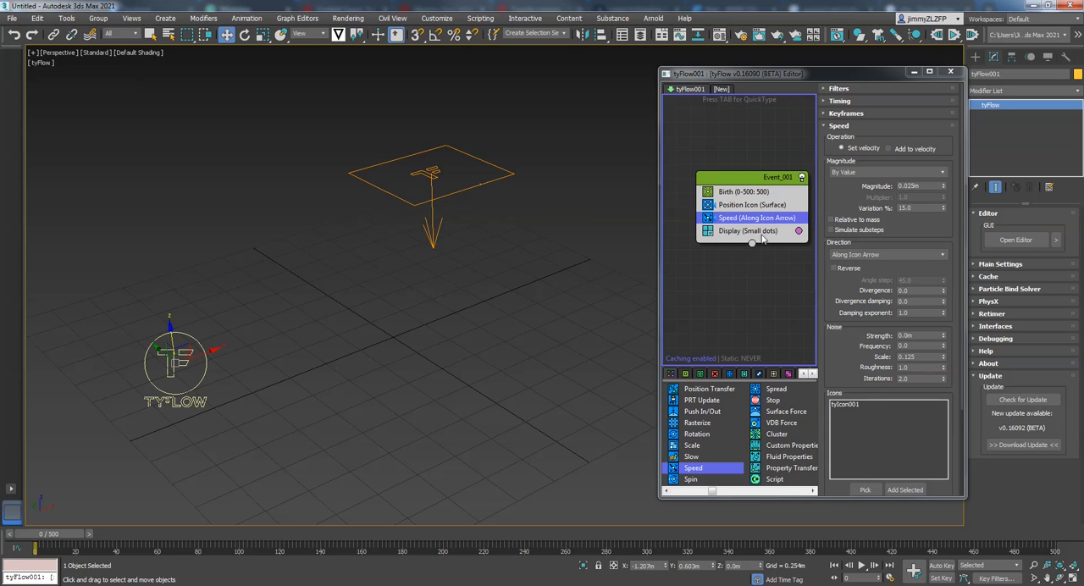
# - Add a Shape operator below Speed and set its mesh to the 3D Sphere (LowRes)
pyautogui.moveTo(711, 493); pyautogui.dragTo(737, 496)
pyautogui.moveTo(693, 412); pyautogui.dragTo(748, 228)
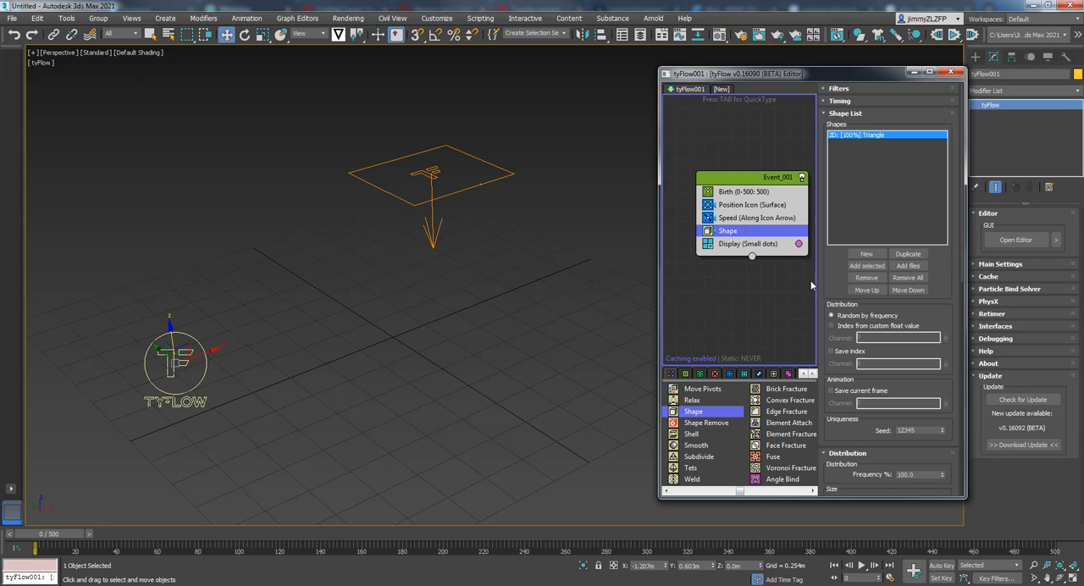
pyautogui.scroll(-10, 831, 295)
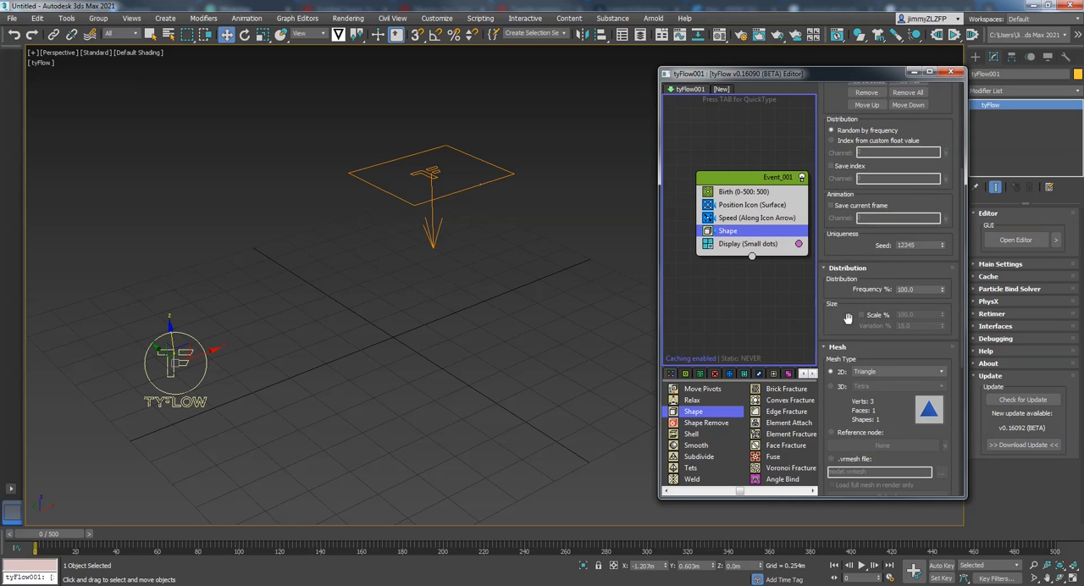
pyautogui.click(832, 286)
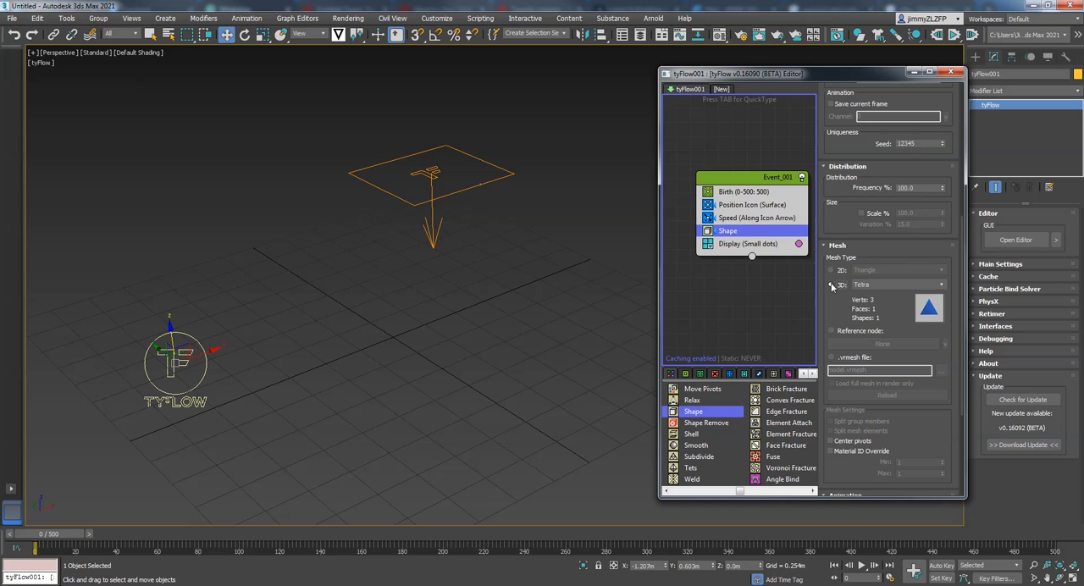
pyautogui.click(941, 285)
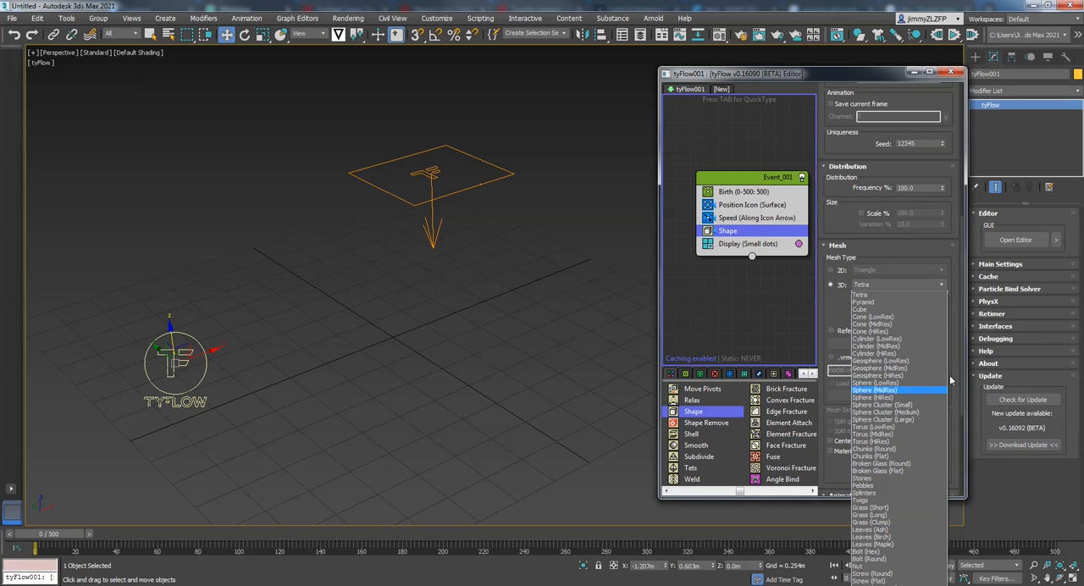
pyautogui.click(901, 385)
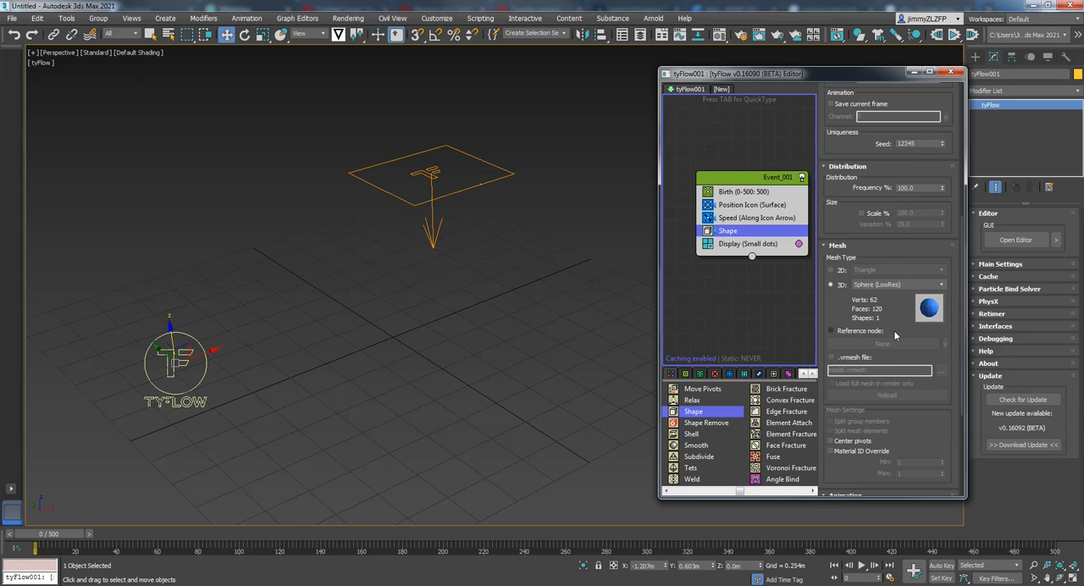
# - Enable scaling of the sphere shape and set its scale to 500%
pyautogui.moveTo(893, 331); pyautogui.dragTo(885, 471)
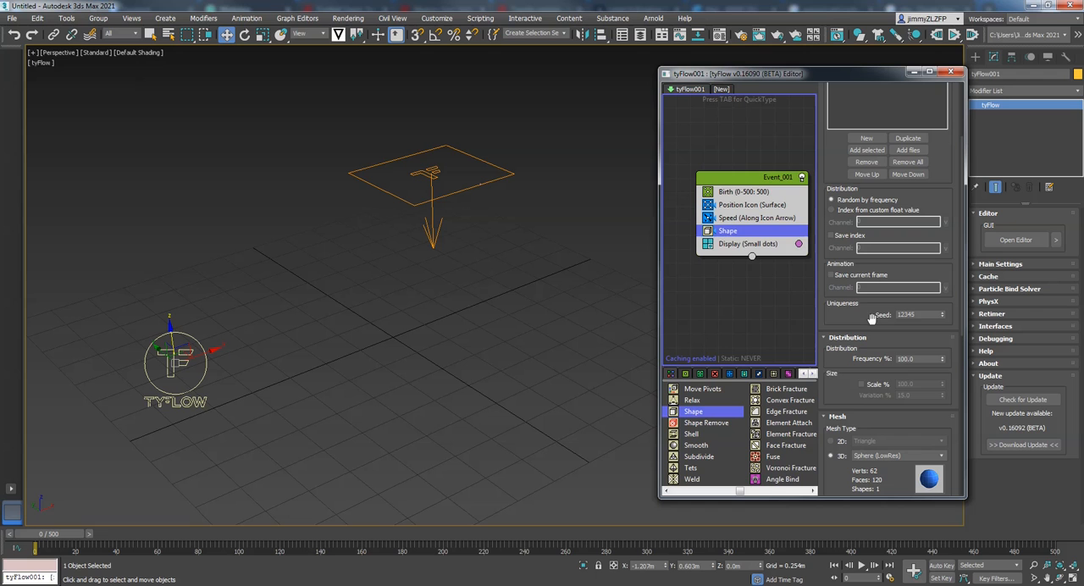
pyautogui.click(864, 385)
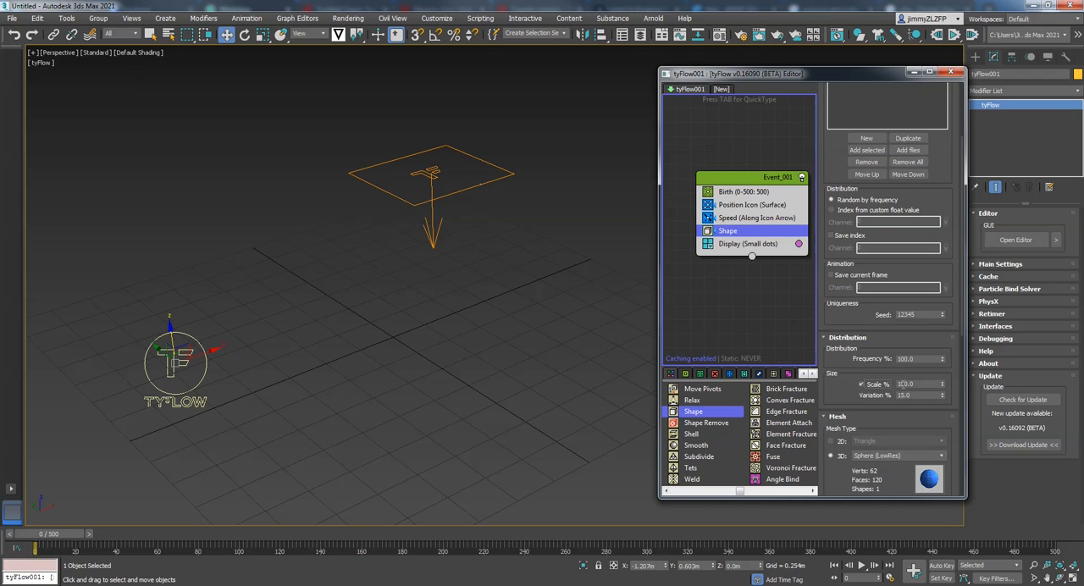
pyautogui.doubleClick(899, 384)
pyautogui.press('Return')
pyautogui.moveTo(568, 266); pyautogui.dragTo(561, 272, button='middle')
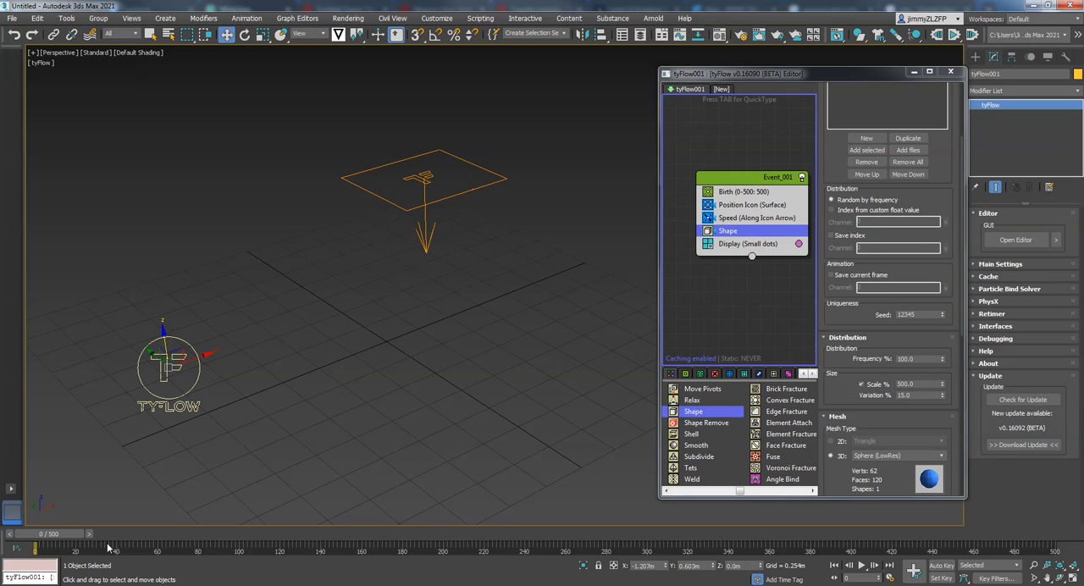
# - Set the Display operator's colour to near white and scrub the first frames to preview the particles
pyautogui.click(798, 245)
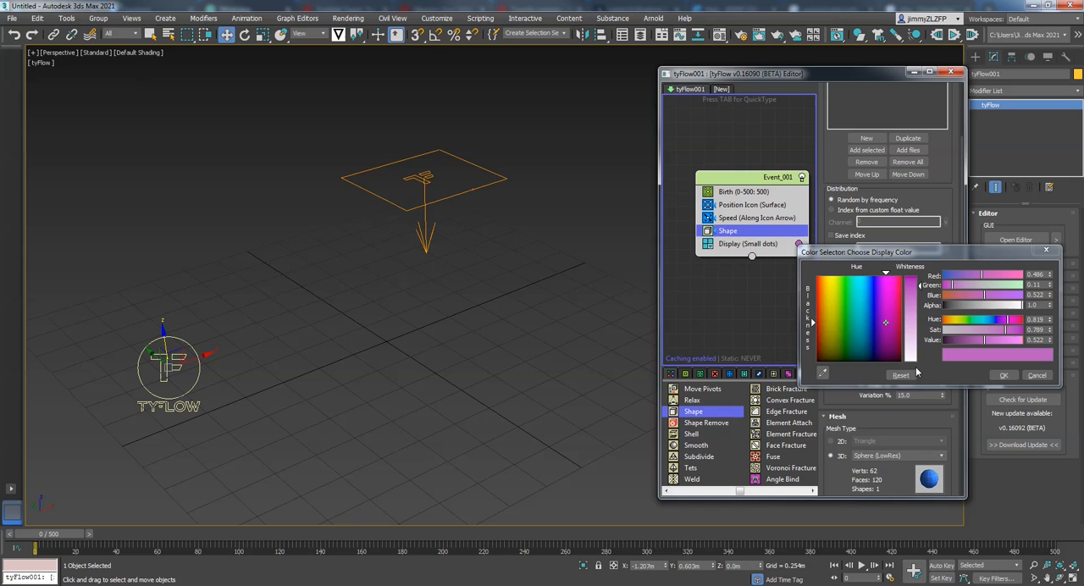
pyautogui.click(1003, 375)
pyautogui.moveTo(59, 540)
pyautogui.mouseDown()
pyautogui.moveTo(237, 542)
pyautogui.moveTo(80, 540)
pyautogui.mouseUp()
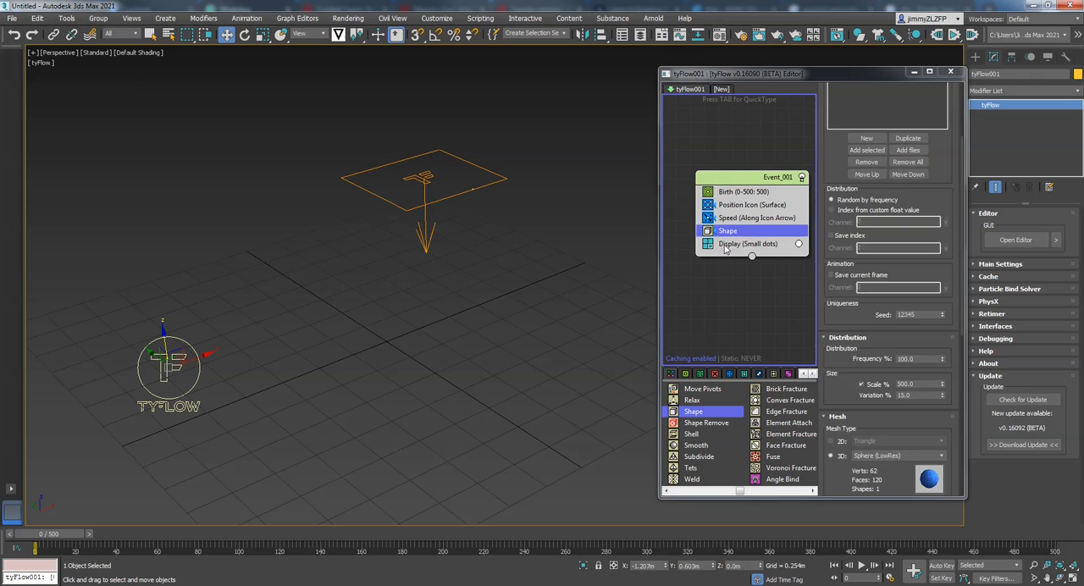
# - Set the Display operator's type to Geometry and scrub the first frames to preview the spheres
pyautogui.click(730, 245)
pyautogui.click(872, 111)
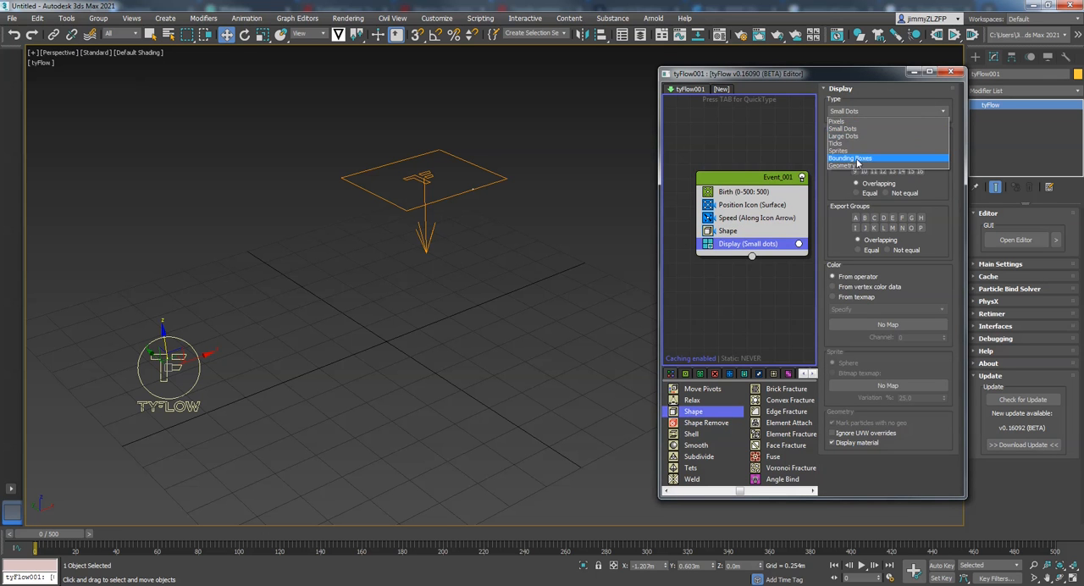
pyautogui.click(860, 169)
pyautogui.moveTo(83, 530); pyautogui.dragTo(57, 539)
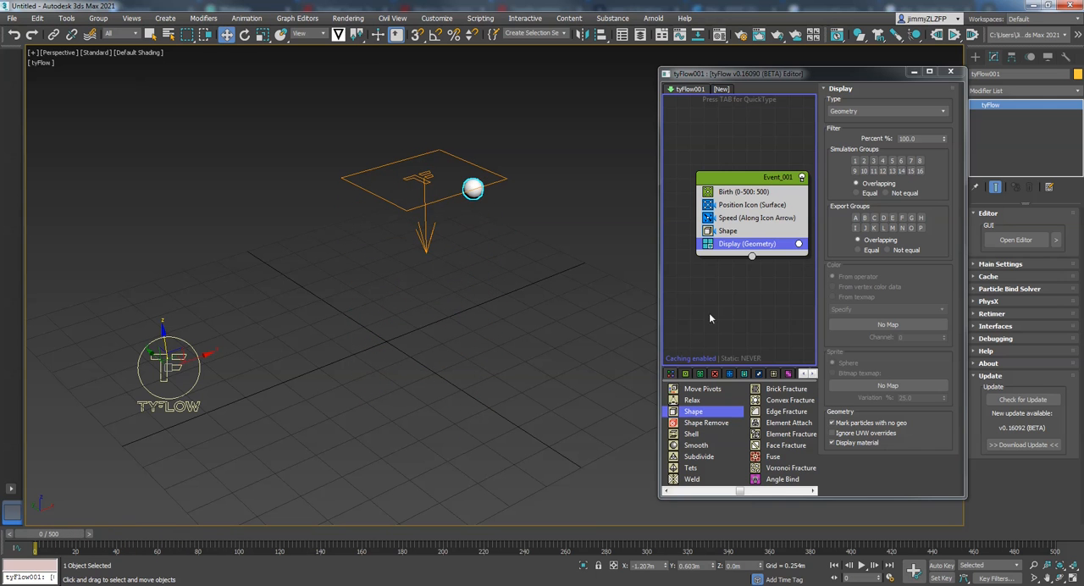
# - Reduce the Shape operator's sphere scale to 250%, keeping scaling enabled
pyautogui.click(733, 230)
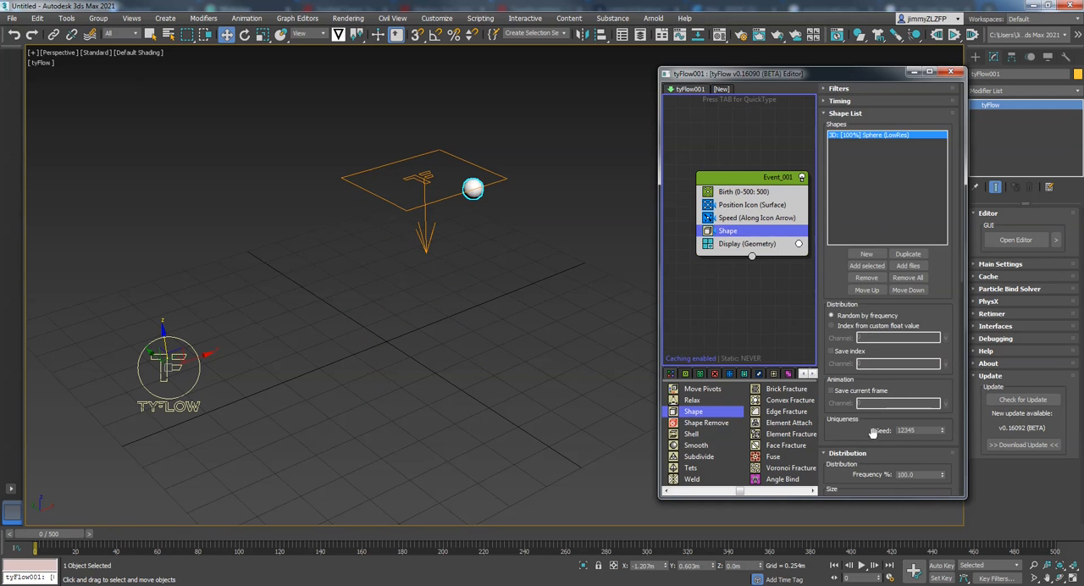
pyautogui.scroll(-3, 881, 461)
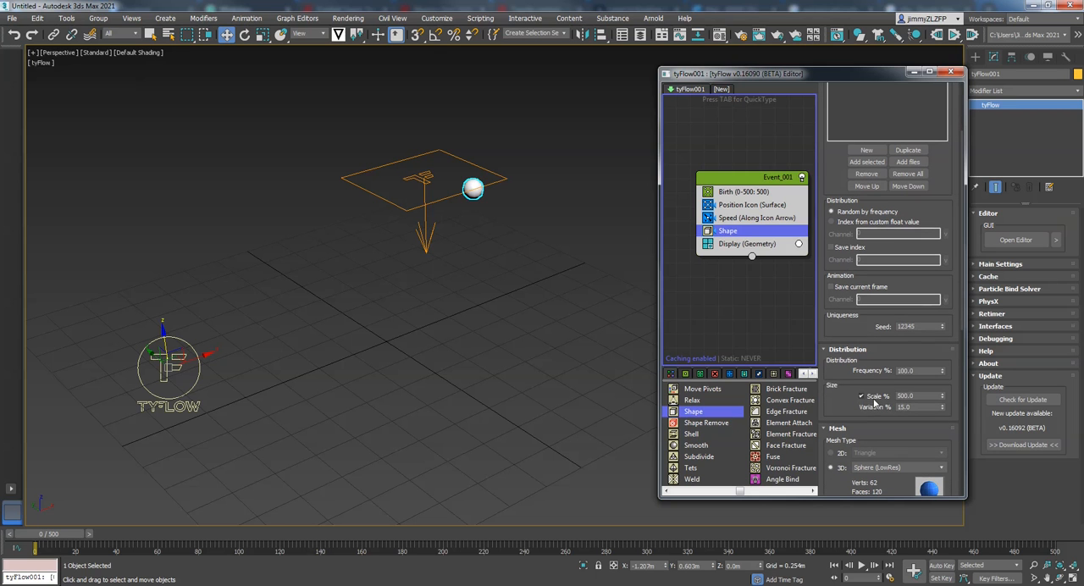
pyautogui.click(861, 395)
pyautogui.doubleClick(900, 395)
pyautogui.write('250')
pyautogui.press('Return')
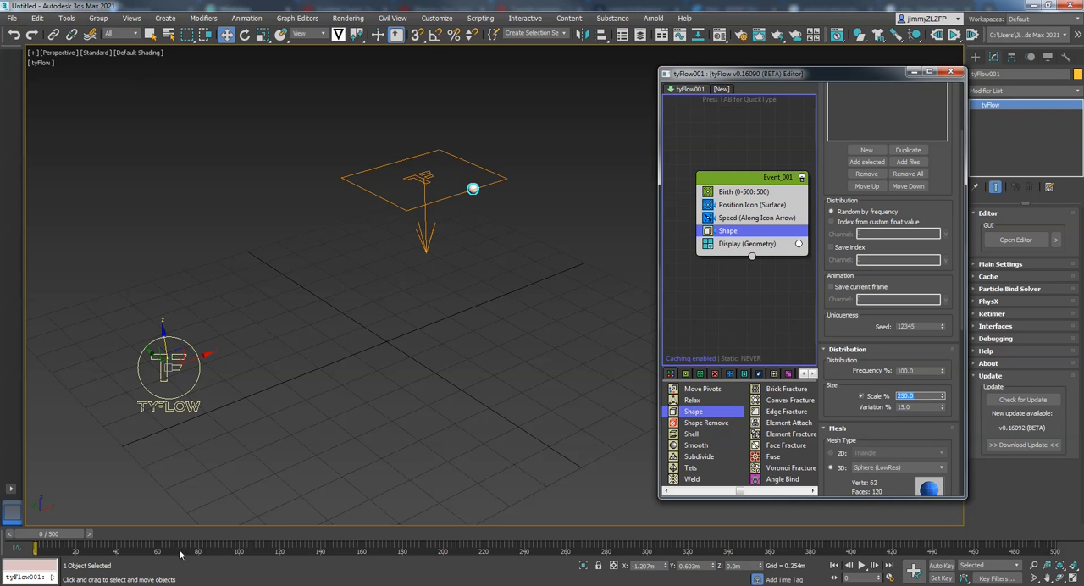
# - Scrub the first 15 frames to preview the resized spheres and review the Shape and Display operator settings
pyautogui.moveTo(71, 535); pyautogui.dragTo(93, 551)
pyautogui.moveTo(850, 383); pyautogui.dragTo(851, 322)
pyautogui.scroll(-5, 850, 322)
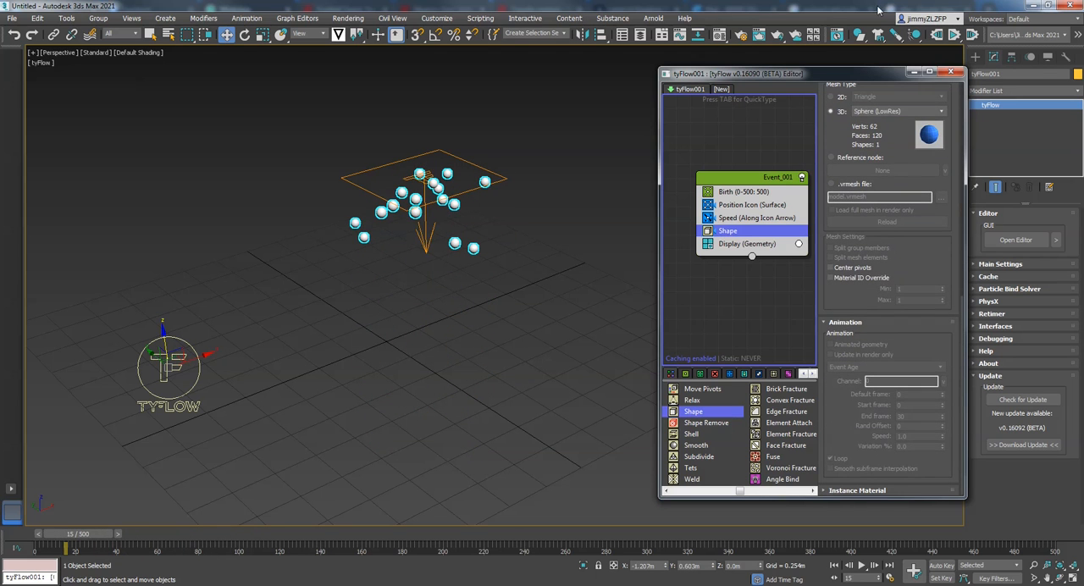
pyautogui.click(734, 244)
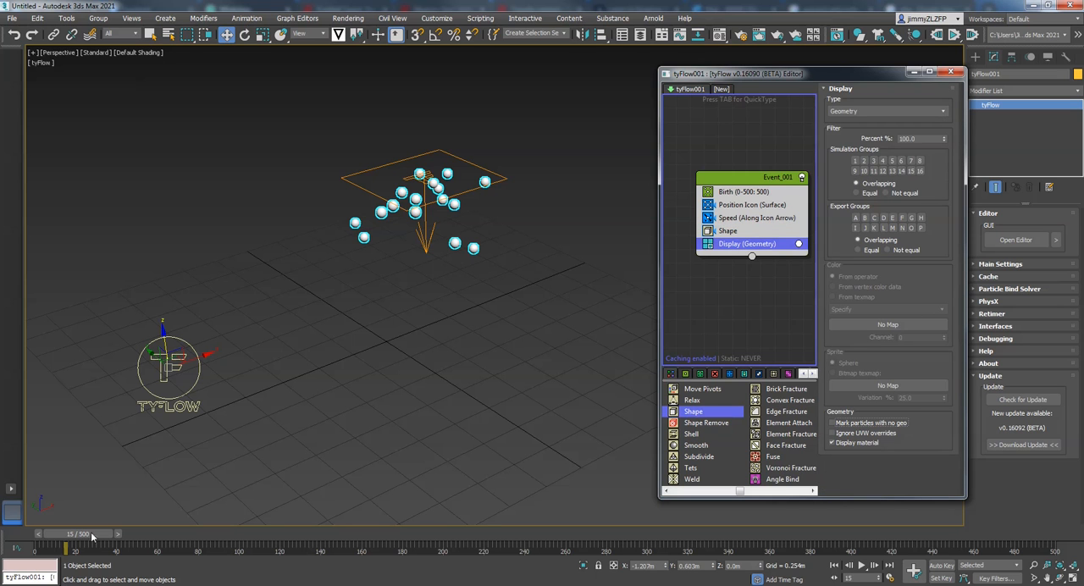
pyautogui.moveTo(93, 537); pyautogui.dragTo(53, 526)
pyautogui.press('w')
# - Add a PhysX Shape operator to Event_001 between the Shape and Display operators
pyautogui.moveTo(491, 339); pyautogui.dragTo(472, 410, button='middle')
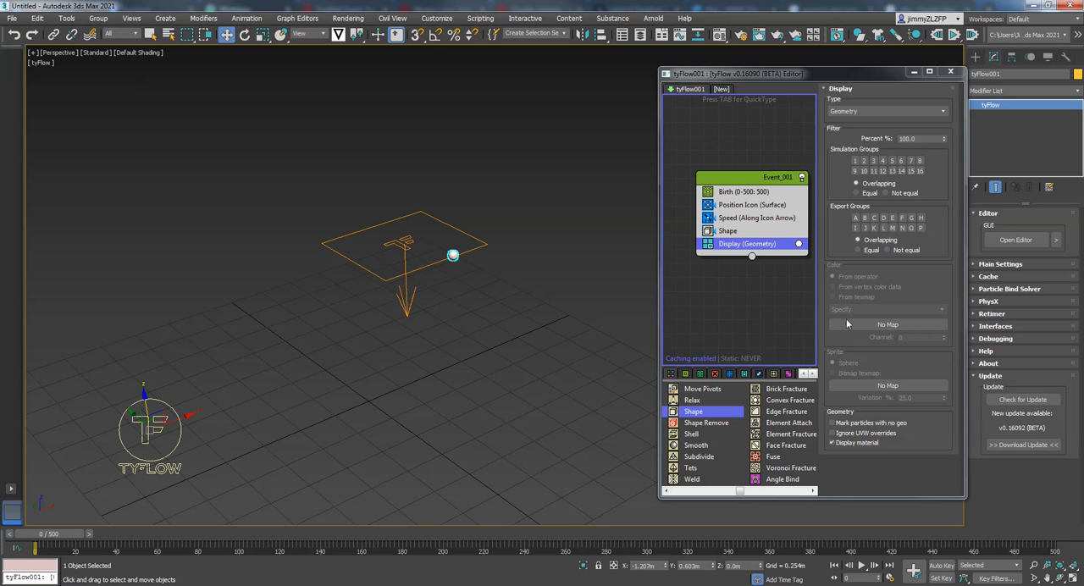
pyautogui.moveTo(742, 493); pyautogui.dragTo(758, 496)
pyautogui.moveTo(791, 436); pyautogui.dragTo(762, 243)
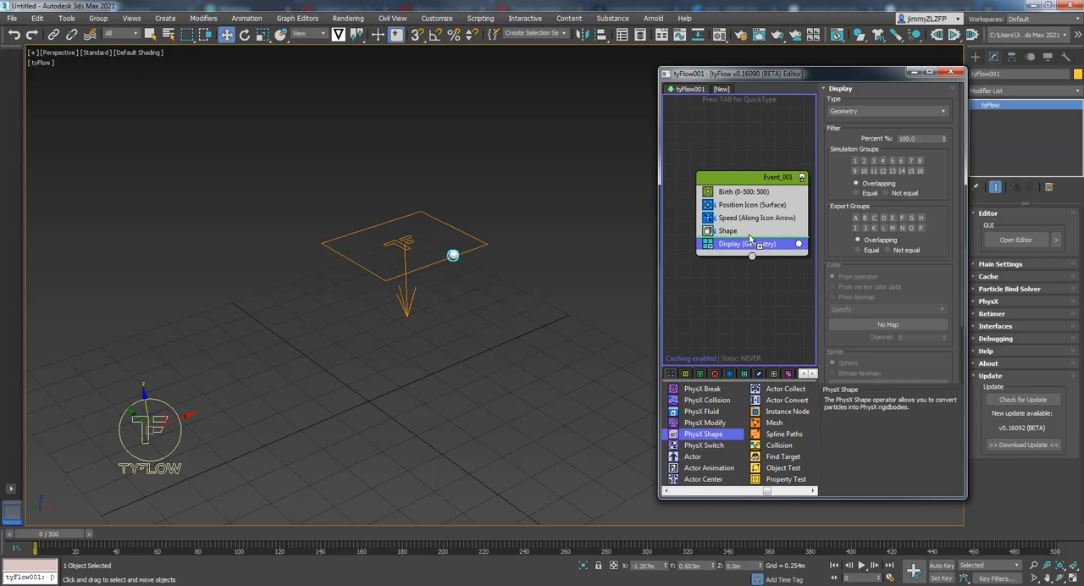
pyautogui.moveTo(749, 240); pyautogui.dragTo(749, 240)
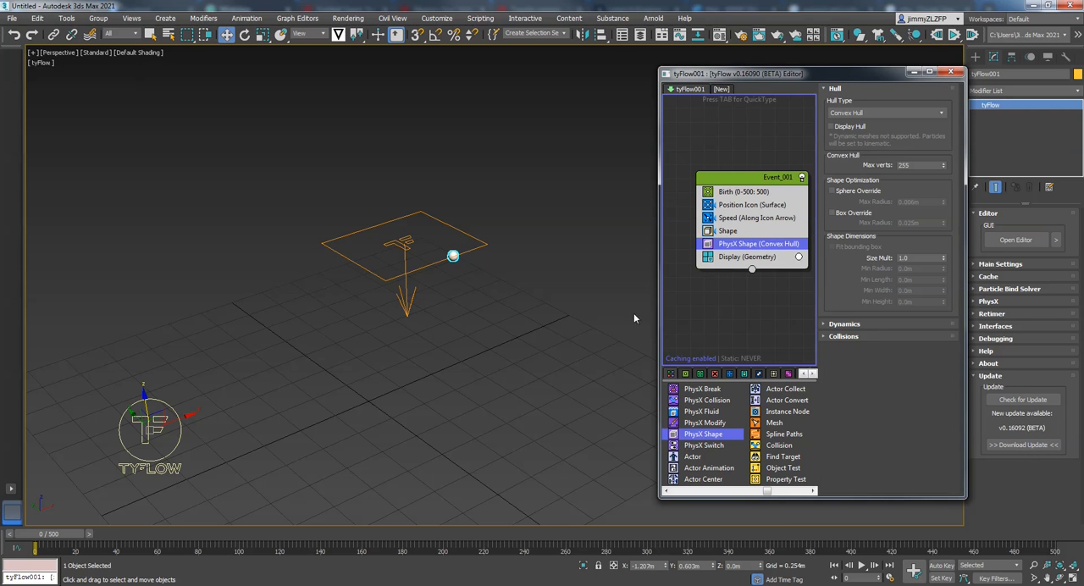
# - Deselect the tyFlow object, scrub the timeline to preview the PhysX spheres falling, and return to frame 0
pyautogui.moveTo(596, 307); pyautogui.dragTo(551, 342, button='middle')
pyautogui.click(554, 325)
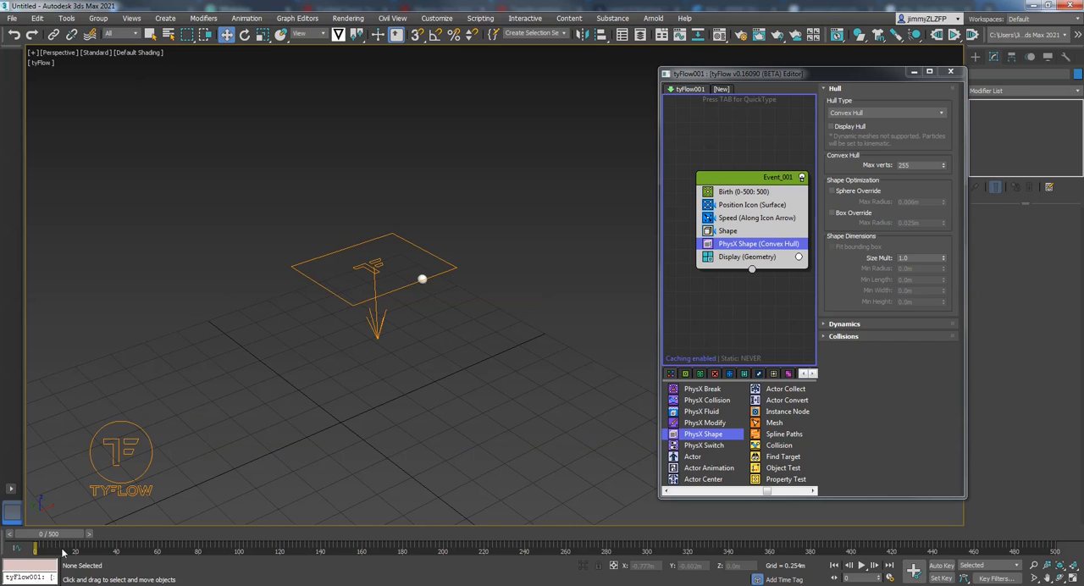
pyautogui.moveTo(59, 539); pyautogui.dragTo(197, 544)
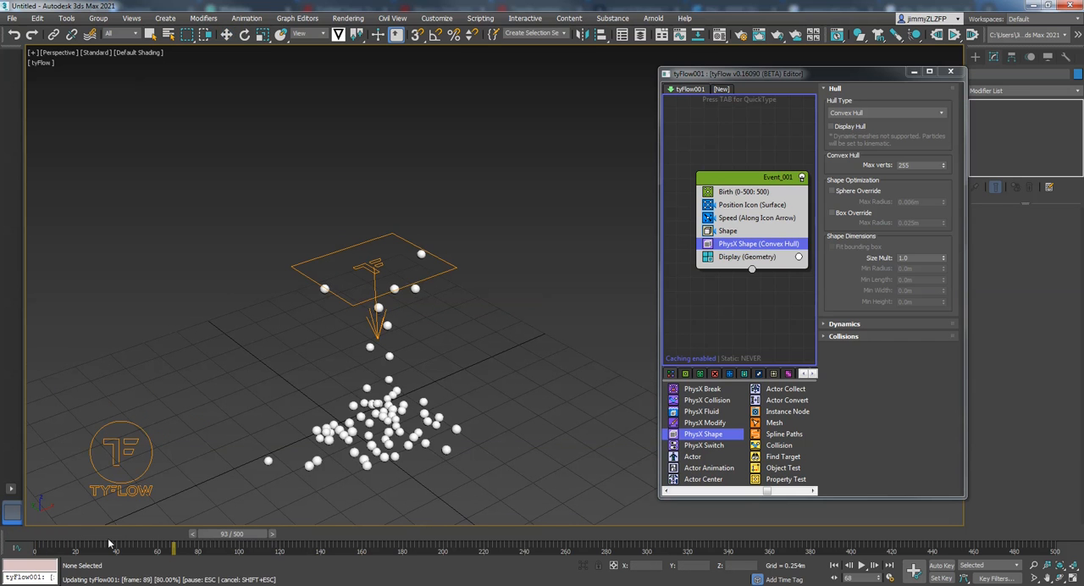
pyautogui.moveTo(115, 542); pyautogui.dragTo(36, 542)
pyautogui.press('w')
pyautogui.moveTo(346, 424); pyautogui.dragTo(358, 438, button='middle')
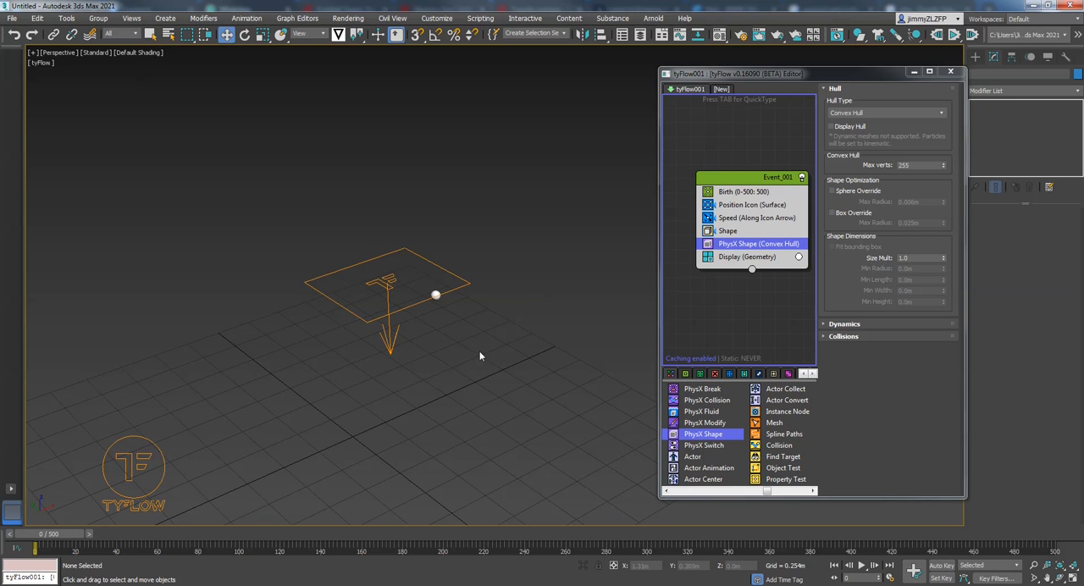
# - Draw a standard box on the grid in front of the emitter, about 0.58 m by 0.59 m and 2.39 m high
pyautogui.moveTo(896, 75); pyautogui.dragTo(891, 62)
pyautogui.click(976, 56)
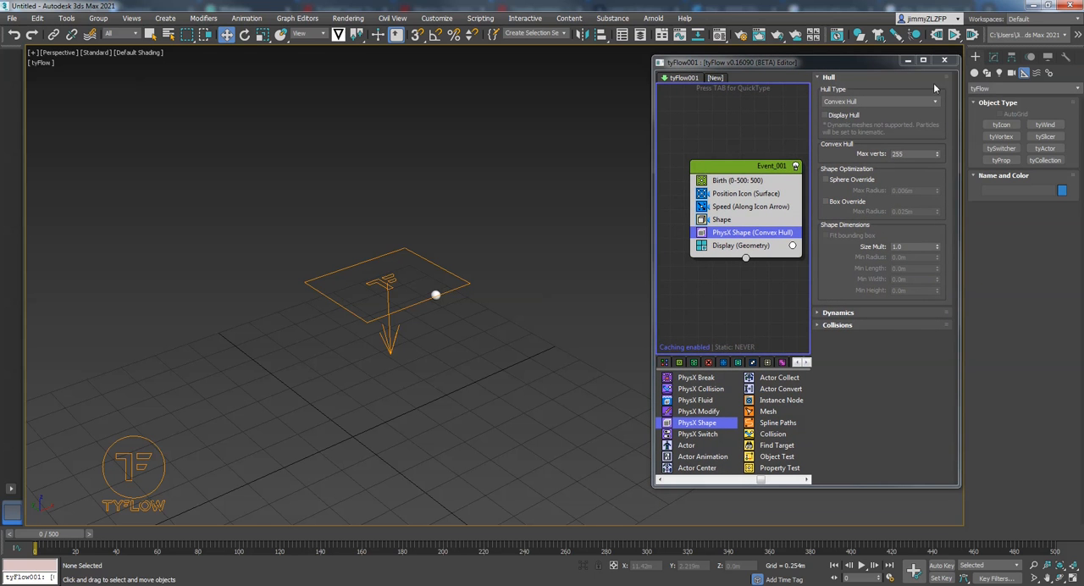
pyautogui.click(975, 74)
pyautogui.click(1001, 125)
pyautogui.moveTo(341, 463); pyautogui.dragTo(402, 375, button='middle')
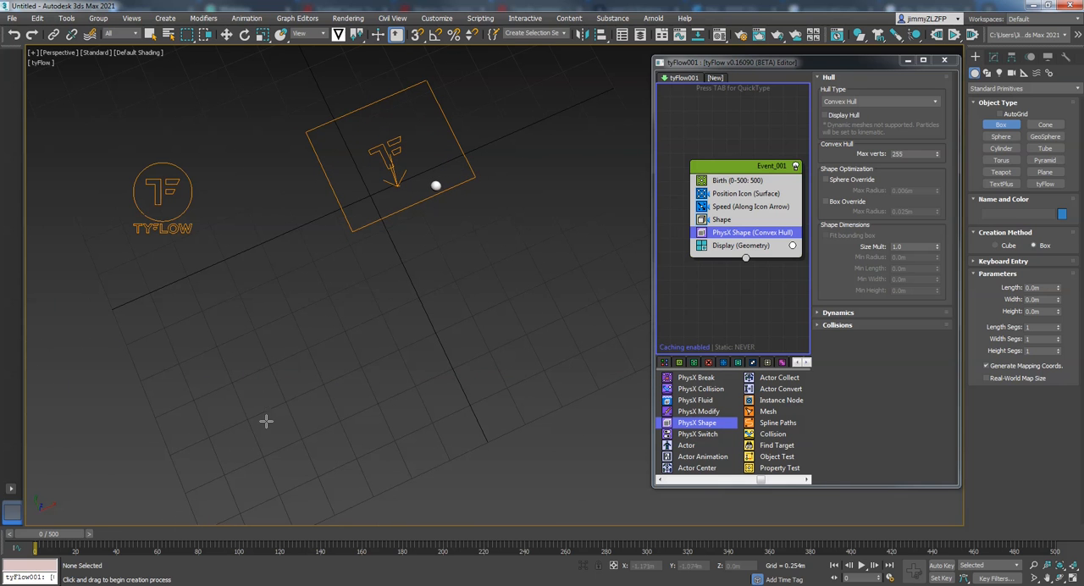
pyautogui.moveTo(262, 412); pyautogui.dragTo(383, 450)
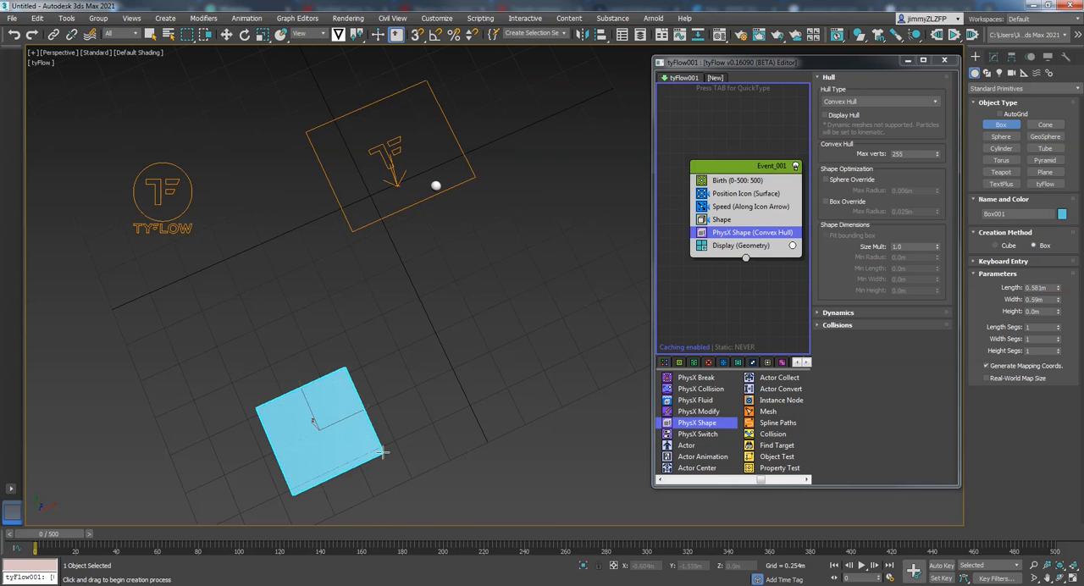
pyautogui.keyDown('alt'); pyautogui.moveTo(250, 246); pyautogui.dragTo(363, 186, button='middle'); pyautogui.keyUp('alt')
pyautogui.moveTo(431, 283); pyautogui.dragTo(351, 288, button='middle')
# - Set the box's length to 0.413 m, width to 0.336 m and height to 1.169 m
pyautogui.moveTo(1056, 289); pyautogui.dragTo(1055, 300)
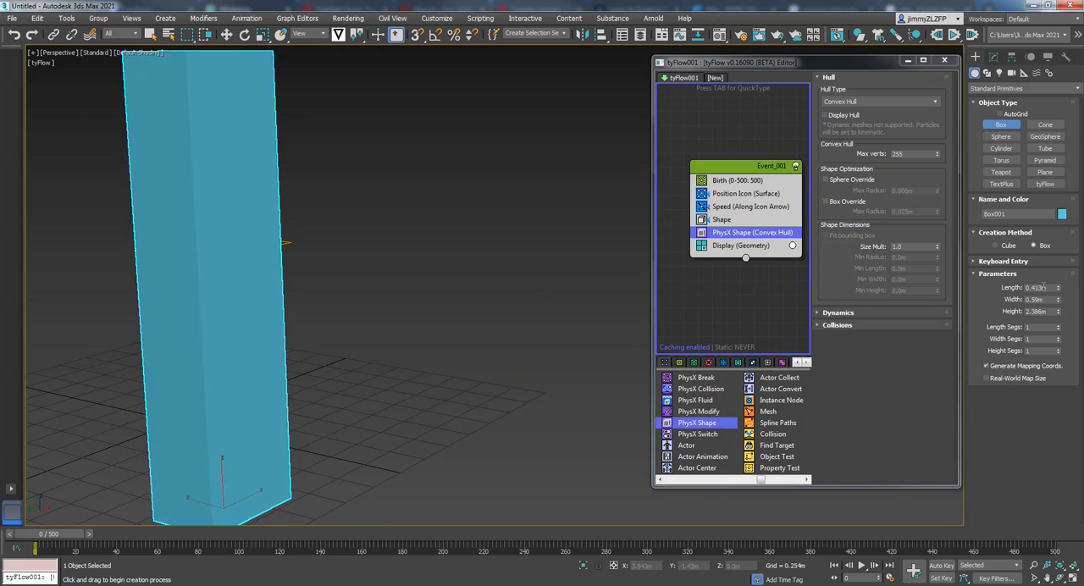
pyautogui.moveTo(1058, 303); pyautogui.dragTo(1050, 339)
pyautogui.keyDown('alt'); pyautogui.moveTo(414, 332); pyautogui.dragTo(363, 358, button='middle'); pyautogui.keyUp('alt')
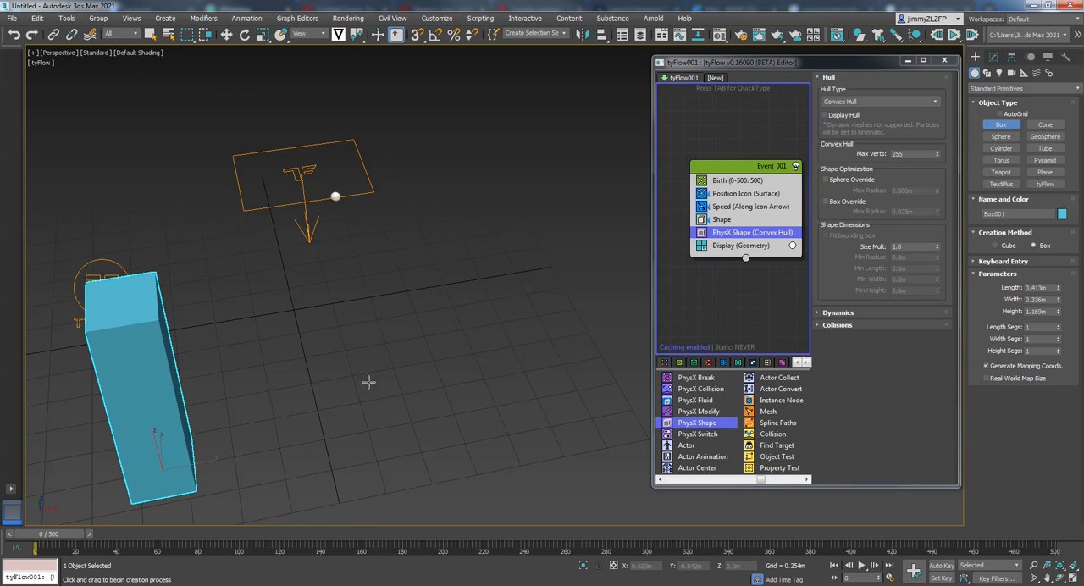
# - Draw a second tall box on the grid on another side of the emitter icon
pyautogui.moveTo(380, 421); pyautogui.dragTo(417, 345, button='middle')
pyautogui.moveTo(548, 311); pyautogui.dragTo(620, 333)
pyautogui.click(622, 167)
# - Draw a third box near the tyFlow logo icon, about 0.44 m by 0.46 m and 0.99 m high
pyautogui.keyDown('alt'); pyautogui.moveTo(618, 167); pyautogui.dragTo(294, 251, button='middle'); pyautogui.keyUp('alt')
pyautogui.keyDown('alt'); pyautogui.moveTo(254, 339); pyautogui.dragTo(322, 358, button='middle'); pyautogui.keyUp('alt')
pyautogui.moveTo(394, 358); pyautogui.dragTo(314, 300, button='middle')
pyautogui.scroll(-4, 336, 342)
pyautogui.moveTo(288, 373); pyautogui.dragTo(377, 364)
pyautogui.click(344, 240)
# - Draw a fourth box on the open side of the emitter, about 0.41 m by 0.35 m and 0.81 m high, and finish box creation
pyautogui.keyDown('alt'); pyautogui.moveTo(218, 250); pyautogui.dragTo(292, 260, button='middle'); pyautogui.keyUp('alt')
pyautogui.moveTo(212, 345); pyautogui.dragTo(318, 335, button='middle')
pyautogui.moveTo(254, 382); pyautogui.dragTo(332, 400)
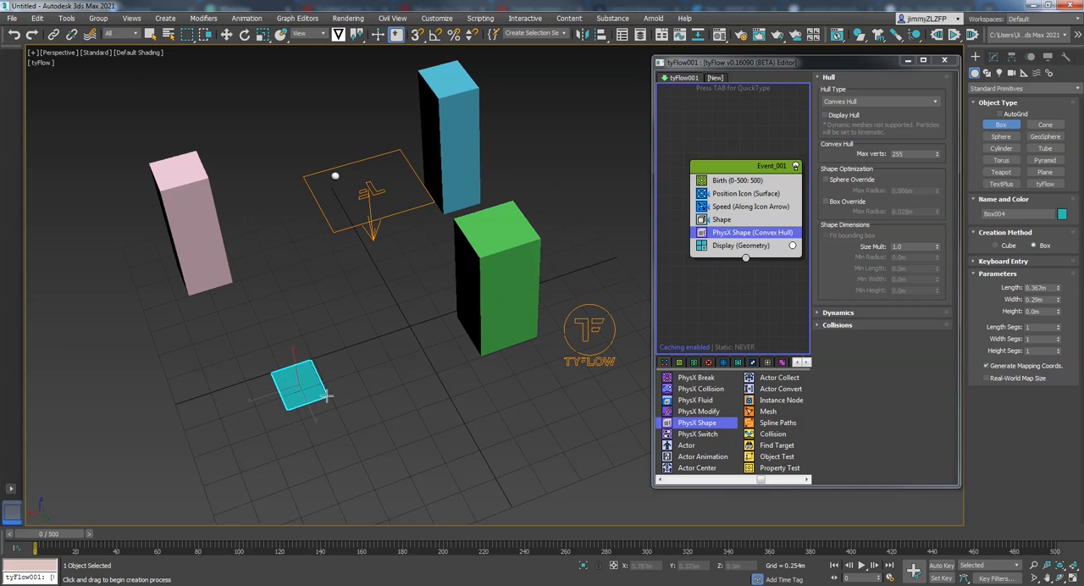
pyautogui.click(334, 288)
pyautogui.keyDown('alt'); pyautogui.moveTo(334, 288); pyautogui.dragTo(461, 257, button='middle'); pyautogui.keyUp('alt')
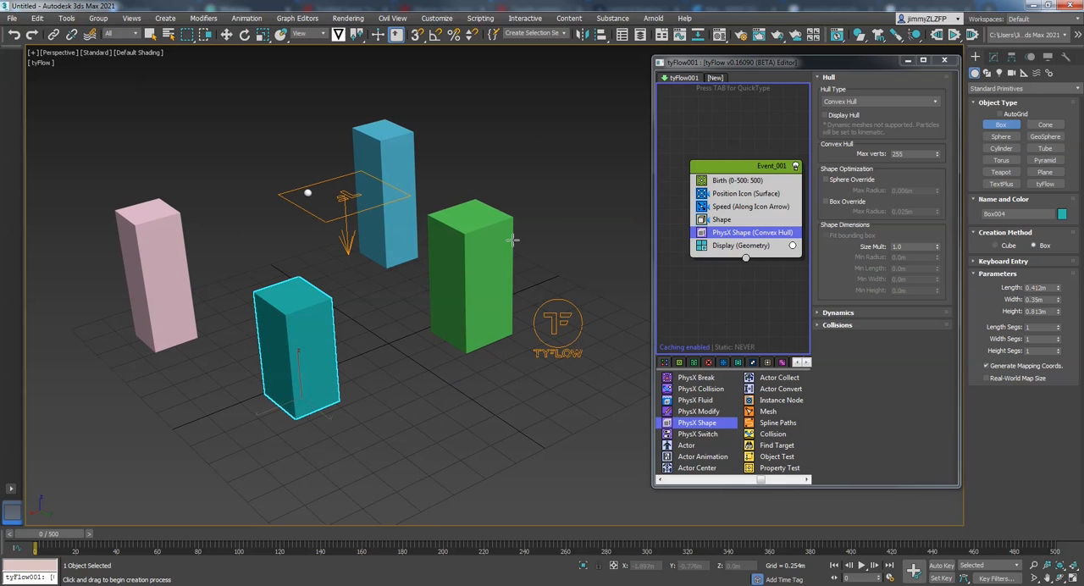
pyautogui.rightClick(514, 224)
# - Set the green box's length to 0.351 m and its width to 0.338 m
pyautogui.click(511, 231)
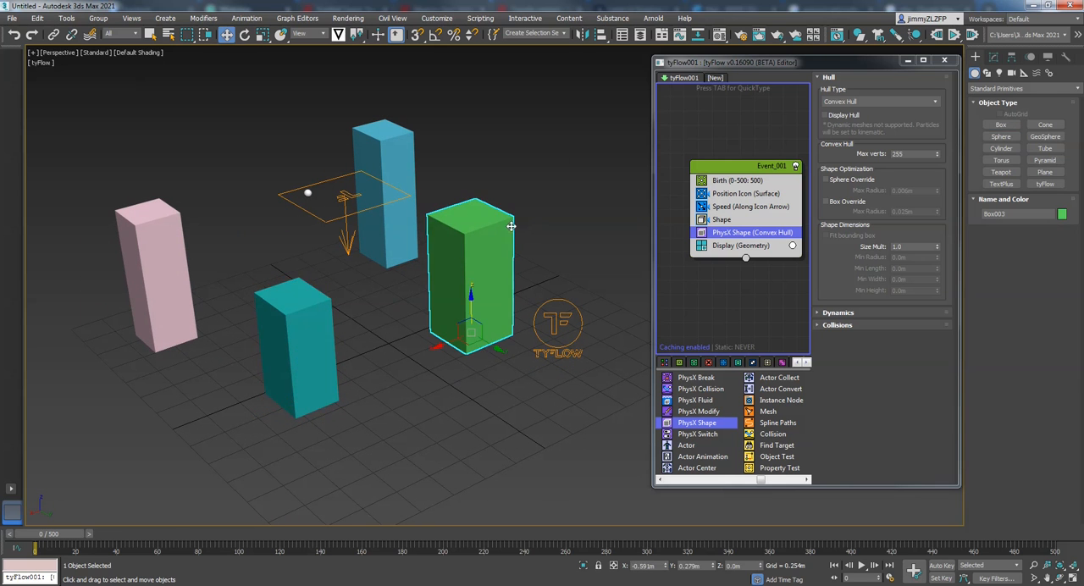
pyautogui.click(994, 56)
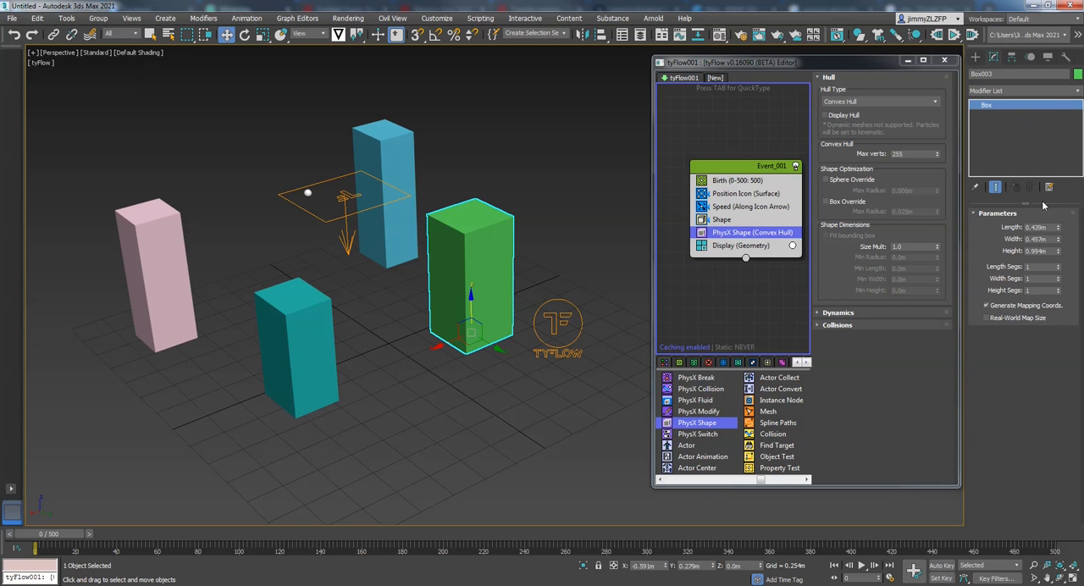
pyautogui.moveTo(1057, 227); pyautogui.dragTo(1054, 254)
pyautogui.click(553, 201)
pyautogui.click(505, 228)
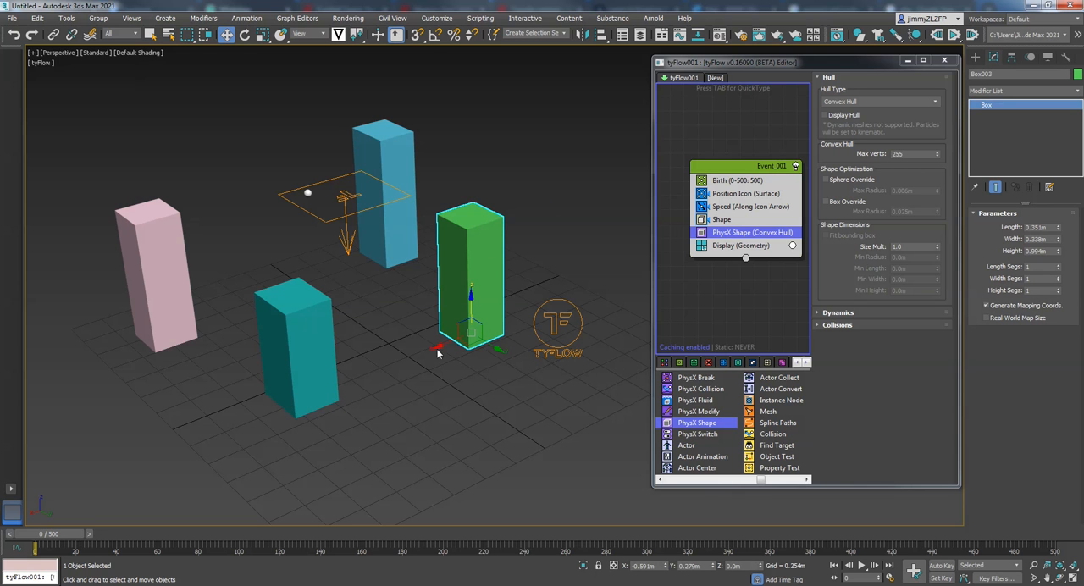
# - Move the green box across the grid to about X -0.747 m, Y 0.673 m
pyautogui.moveTo(436, 346); pyautogui.dragTo(468, 334)
pyautogui.keyDown('alt'); pyautogui.moveTo(450, 225); pyautogui.dragTo(417, 278, button='middle'); pyautogui.keyUp('alt')
pyautogui.moveTo(524, 340); pyautogui.dragTo(526, 352)
pyautogui.moveTo(473, 324); pyautogui.dragTo(455, 320)
# - Reposition the teal box on the grid so the four boxes surround the emitter, and clear the selection
pyautogui.click(255, 341)
pyautogui.moveTo(255, 340); pyautogui.dragTo(275, 409)
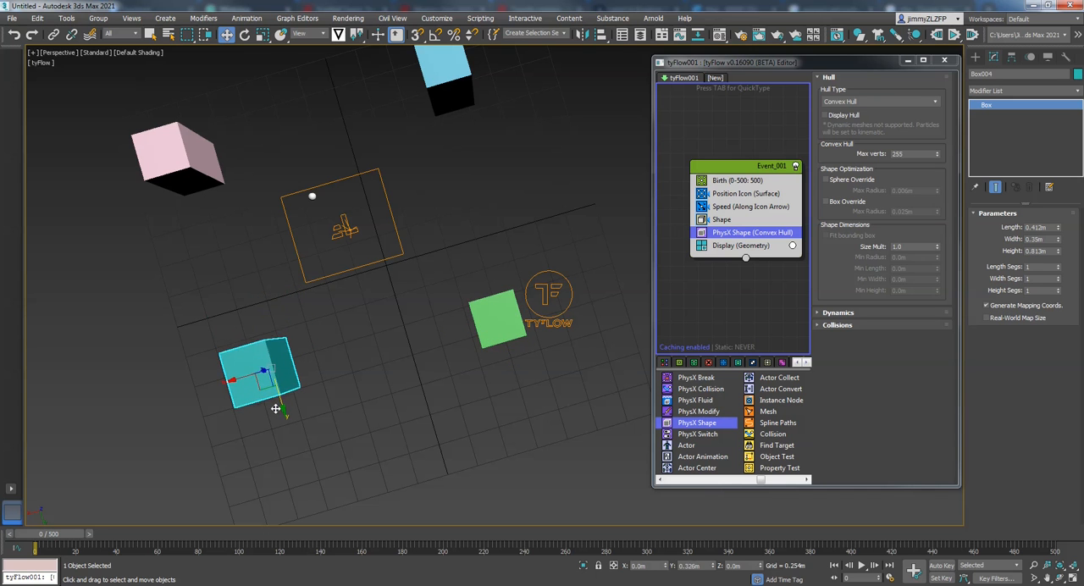
pyautogui.keyDown('alt'); pyautogui.moveTo(275, 409); pyautogui.dragTo(500, 228, button='middle'); pyautogui.keyUp('alt')
pyautogui.click(515, 207)
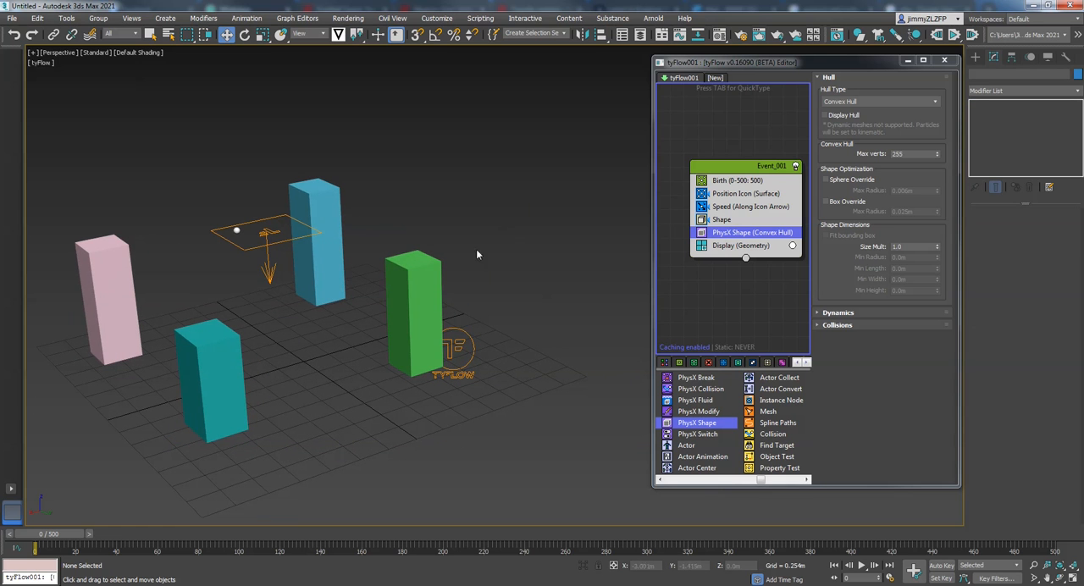
# - Add a Send Out operator to Event_001 between the PhysX Shape and Display operators
pyautogui.keyDown('alt'); pyautogui.moveTo(476, 254); pyautogui.dragTo(376, 261, button='middle'); pyautogui.keyUp('alt')
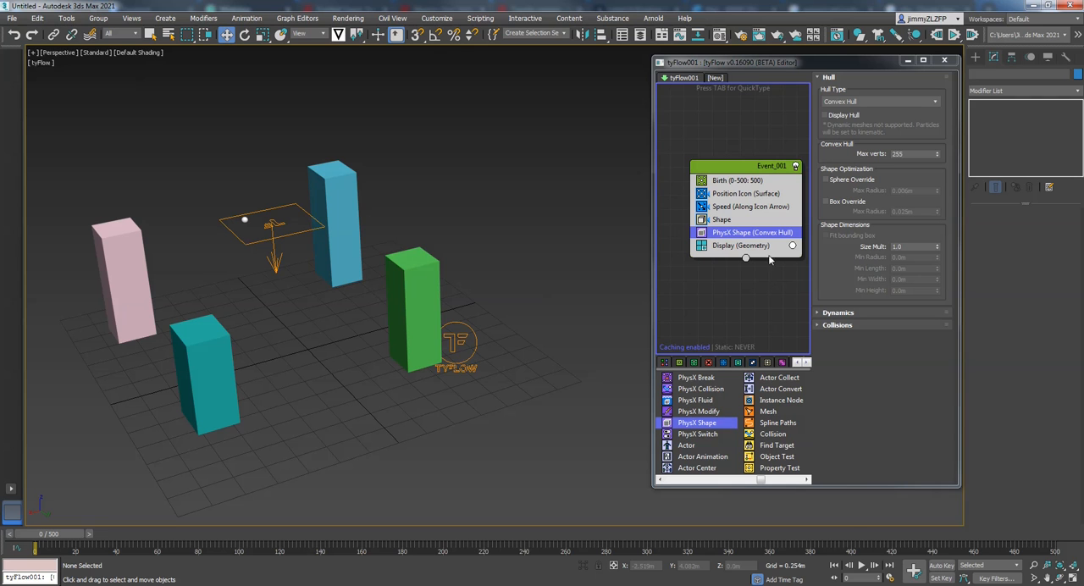
pyautogui.click(808, 480)
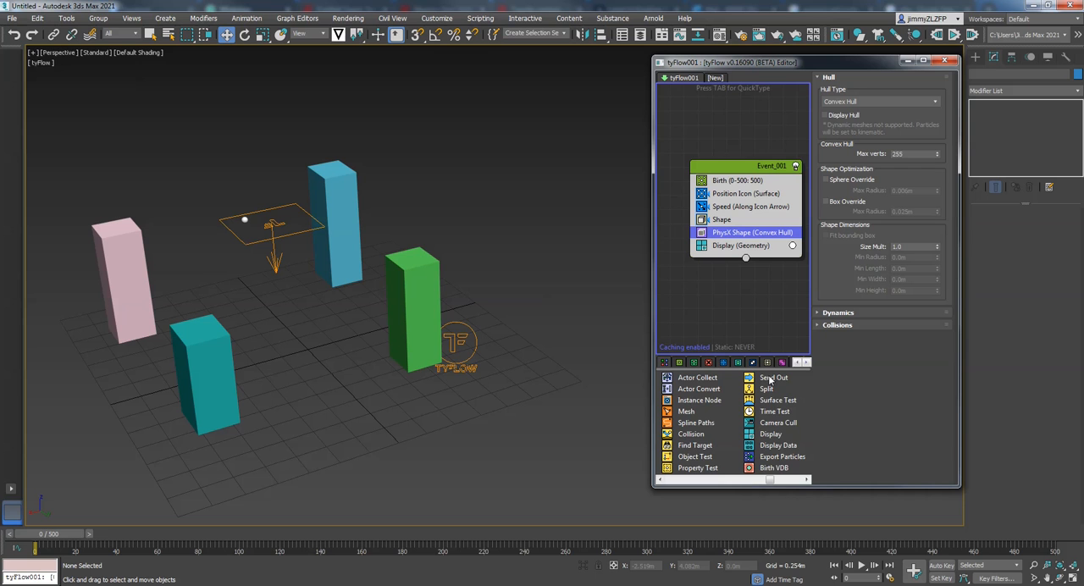
pyautogui.moveTo(772, 378); pyautogui.dragTo(766, 363)
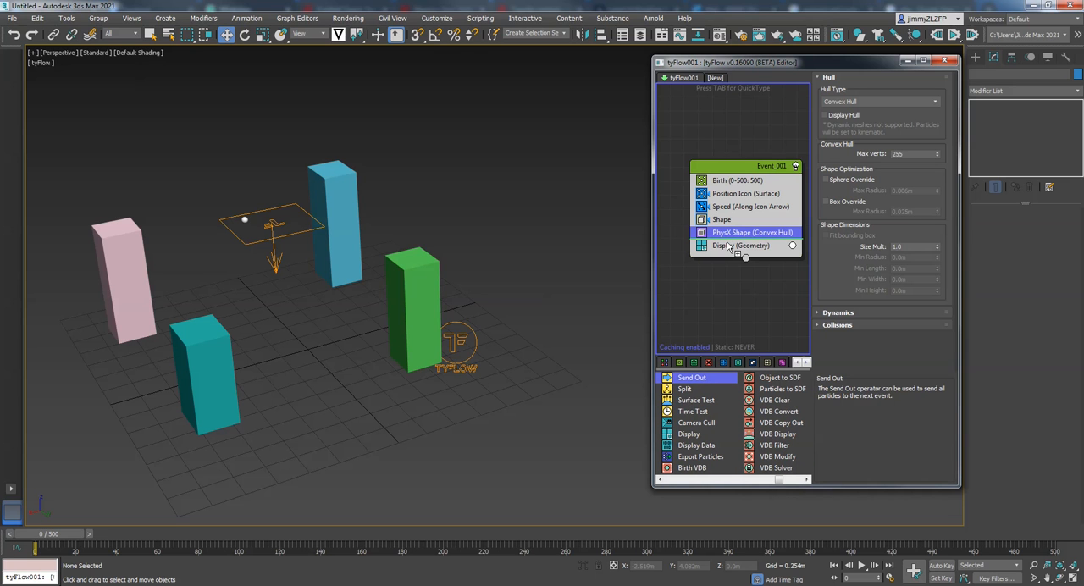
pyautogui.moveTo(726, 241); pyautogui.dragTo(727, 238)
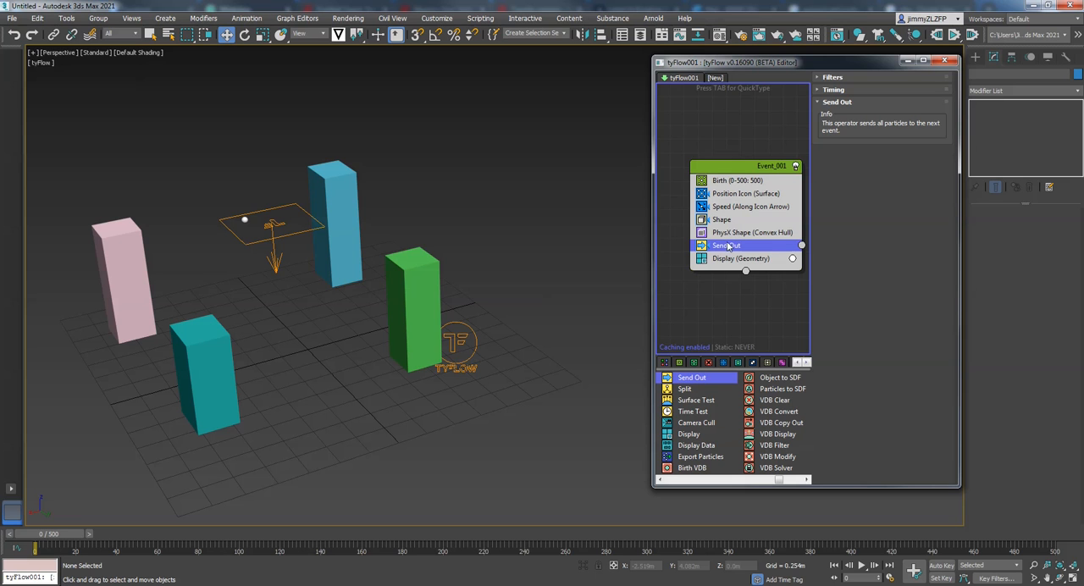
# - Move Event_001 up in the graph and create a new event below it with a Find Target operator
pyautogui.moveTo(739, 165); pyautogui.dragTo(720, 105)
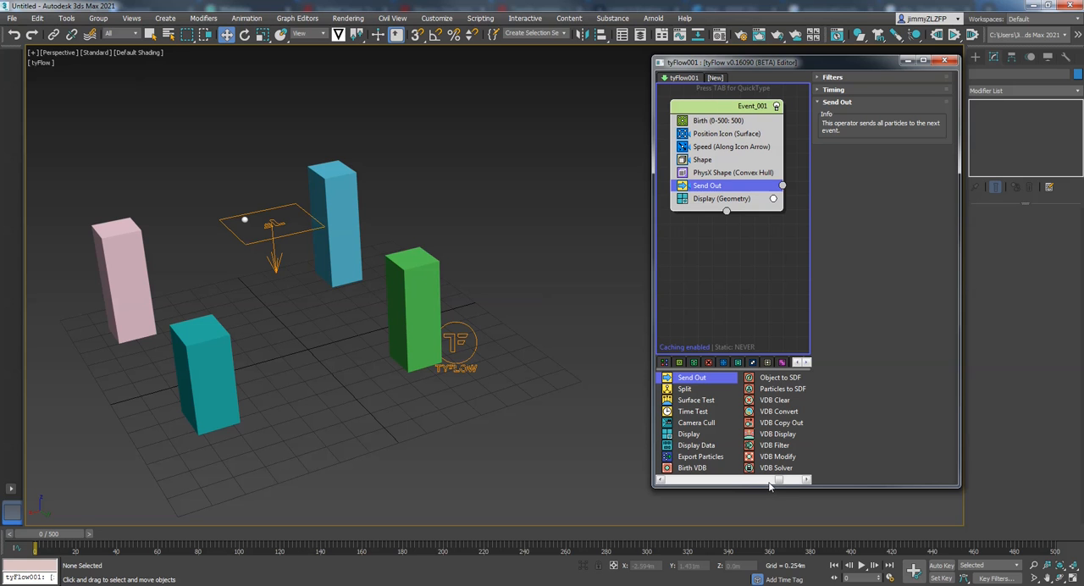
pyautogui.moveTo(775, 481); pyautogui.dragTo(770, 481)
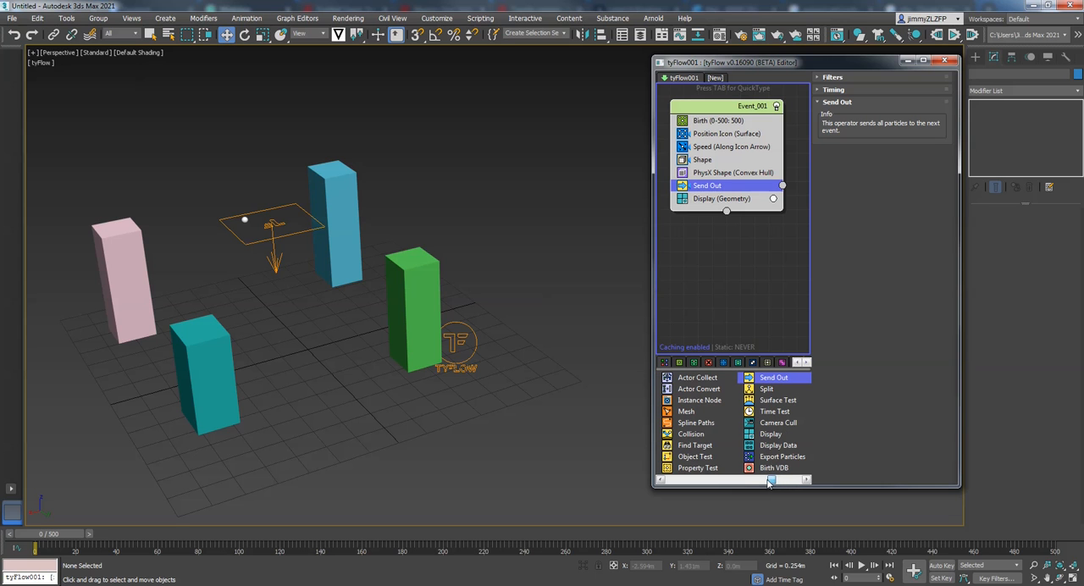
pyautogui.moveTo(689, 448); pyautogui.dragTo(713, 260)
# - Set the display colour of the Find Target event's Display operator to white
pyautogui.click(731, 284)
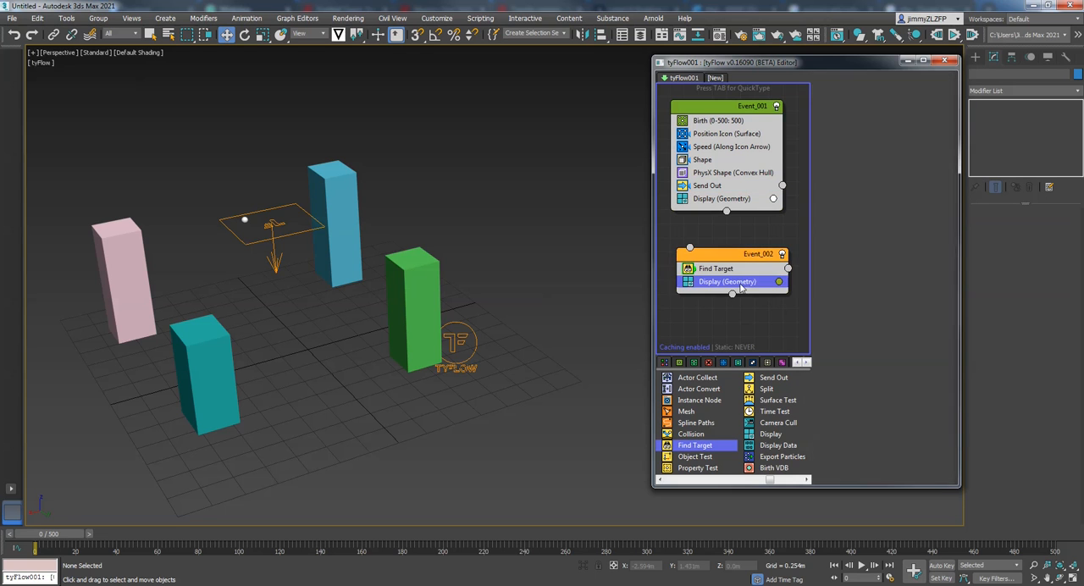
pyautogui.click(778, 283)
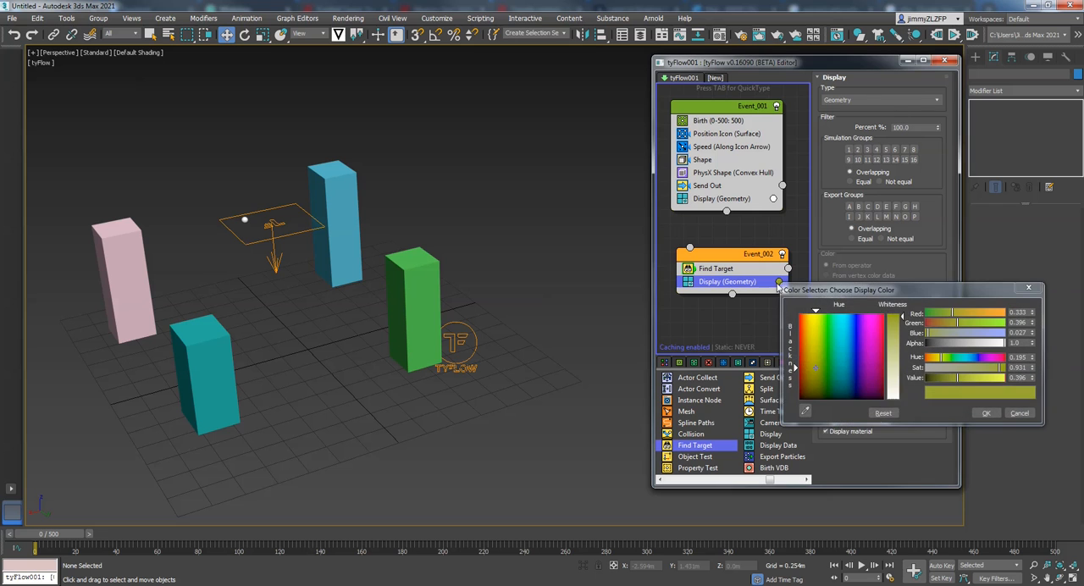
pyautogui.click(895, 397)
pyautogui.click(983, 413)
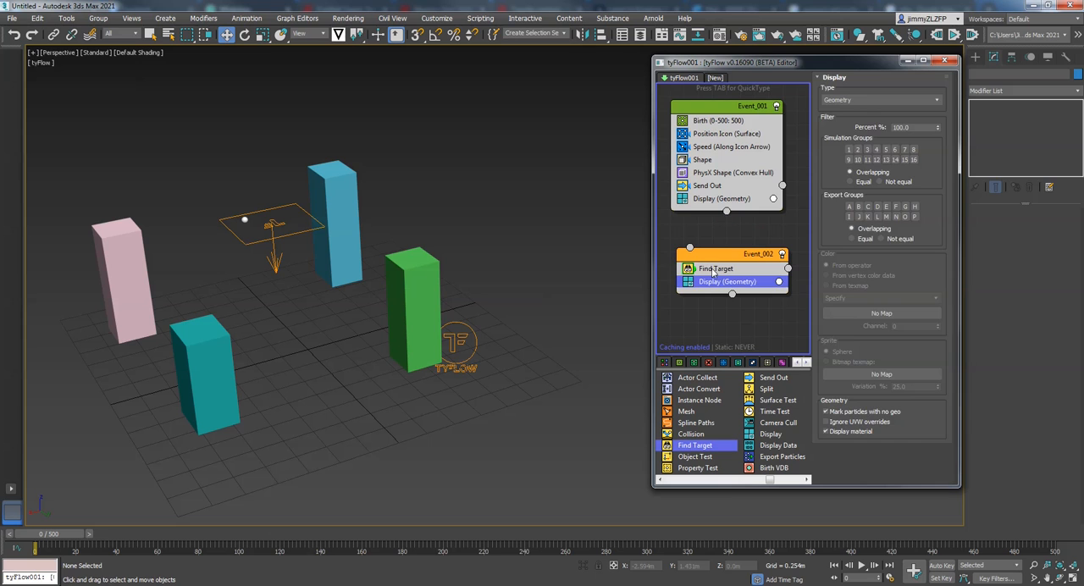
# - Select all four boxes in the scene and add them to the Find Target operator's target objects
pyautogui.click(713, 268)
pyautogui.moveTo(839, 375); pyautogui.dragTo(839, 180)
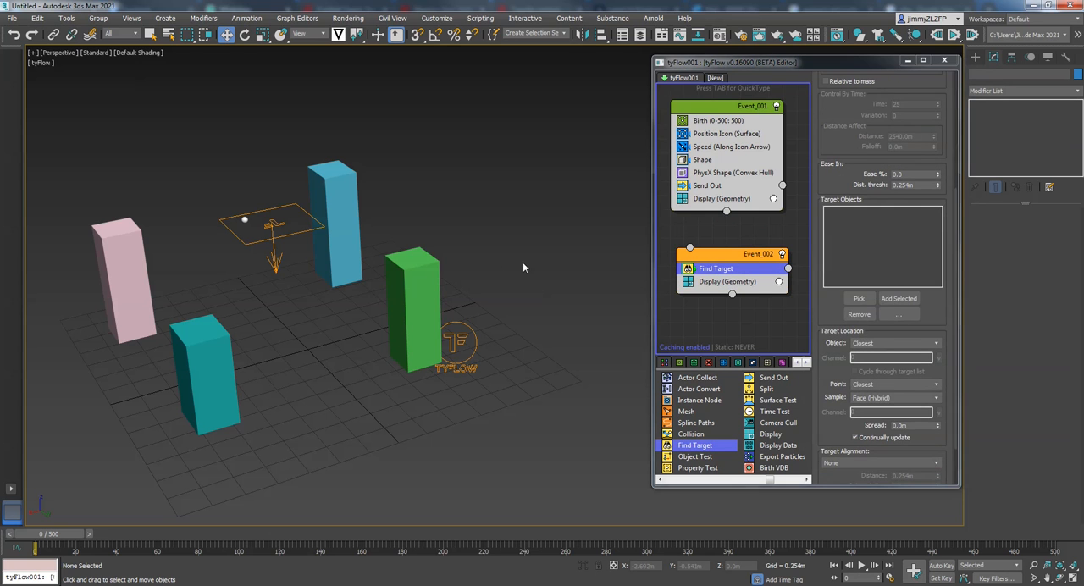
pyautogui.click(322, 188)
pyautogui.moveTo(97, 264); pyautogui.dragTo(96, 264)
pyautogui.moveTo(194, 367); pyautogui.dragTo(194, 368)
pyautogui.moveTo(405, 263); pyautogui.dragTo(403, 250)
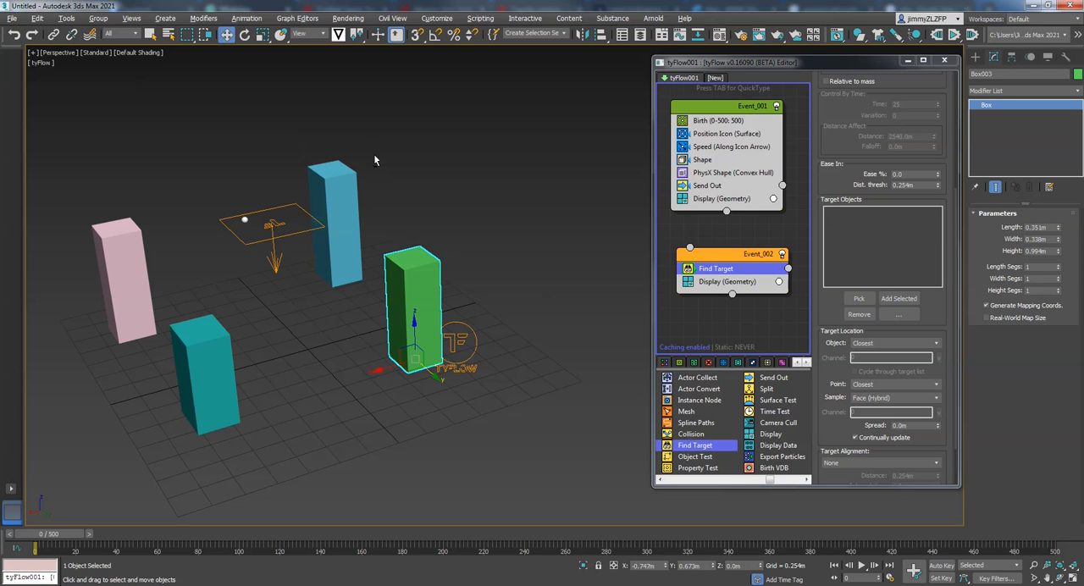
pyautogui.keyDown('ctrl'); pyautogui.click(322, 191); pyautogui.keyUp('ctrl')
pyautogui.keyDown('ctrl'); pyautogui.click(145, 297); pyautogui.keyUp('ctrl')
pyautogui.keyDown('ctrl'); pyautogui.click(176, 418); pyautogui.keyUp('ctrl')
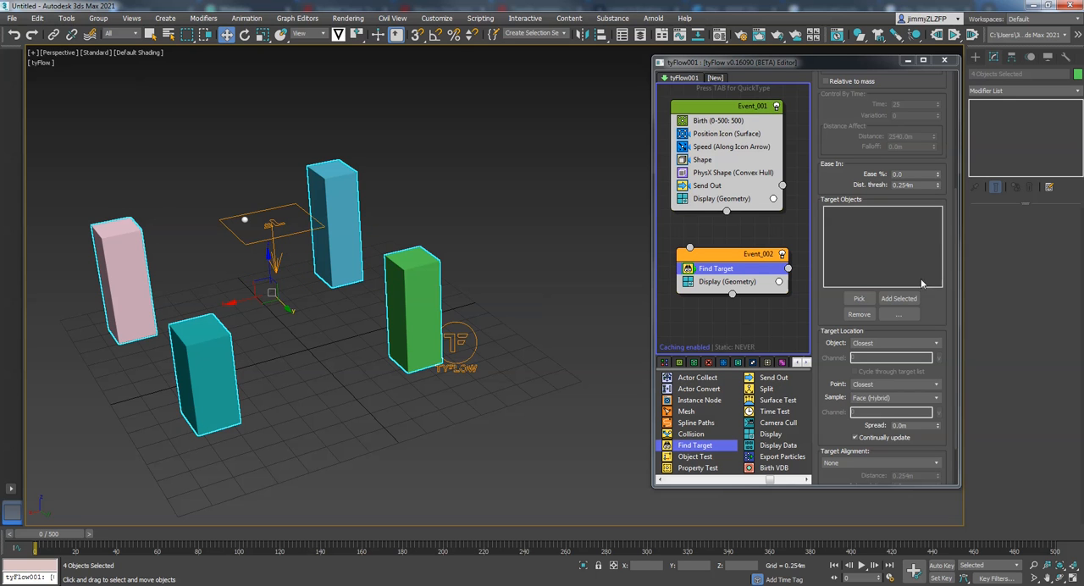
pyautogui.click(900, 299)
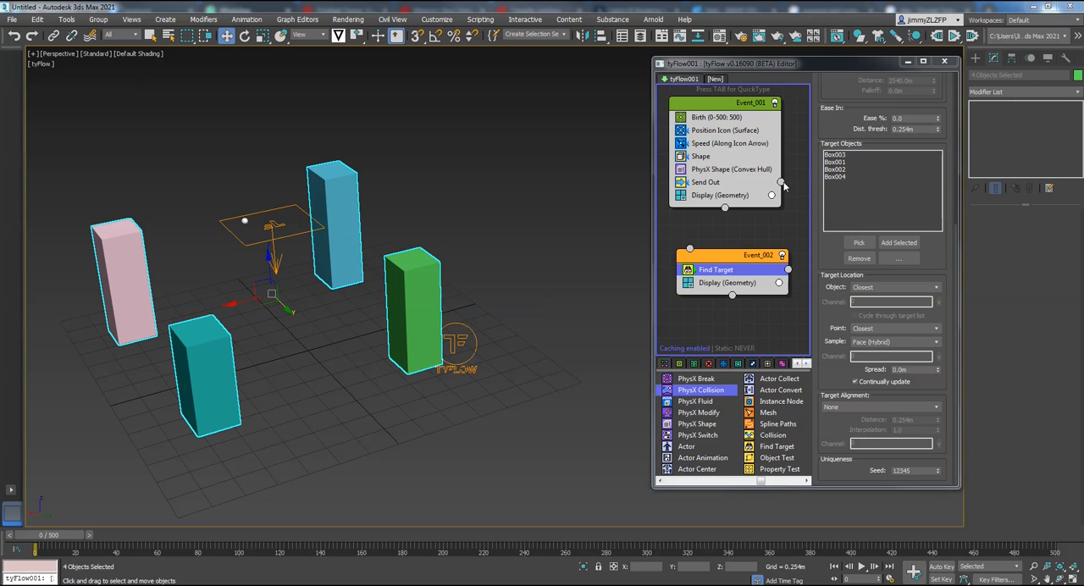
# - Connect Event_001's Send Out output to the Find Target event's input and scrub from the first frame to preview
pyautogui.moveTo(782, 183); pyautogui.dragTo(690, 250)
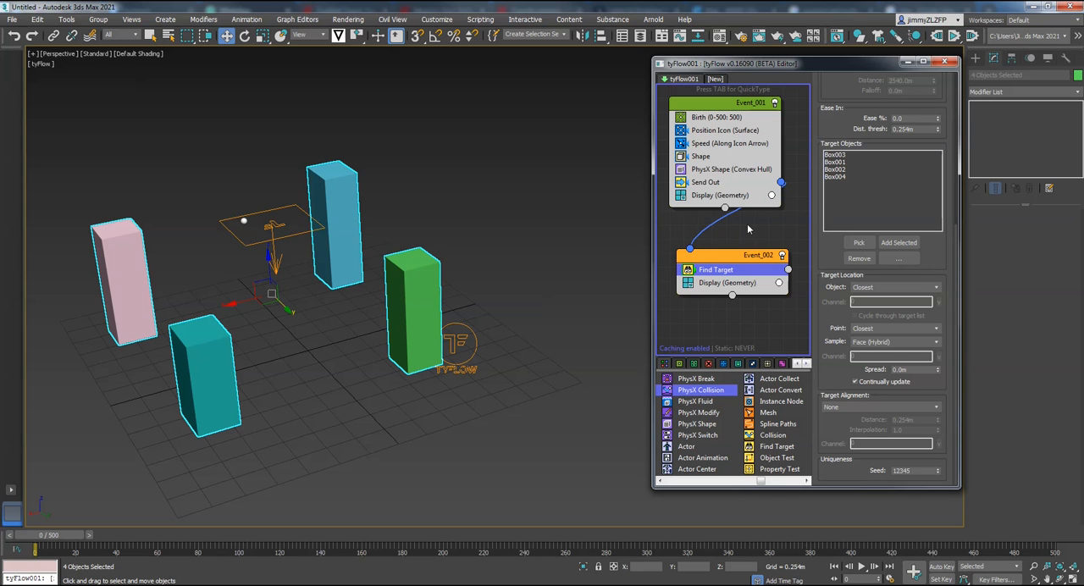
pyautogui.moveTo(52, 535)
pyautogui.mouseDown()
pyautogui.moveTo(215, 545)
pyautogui.moveTo(53, 539)
pyautogui.mouseUp()
pyautogui.press('w')
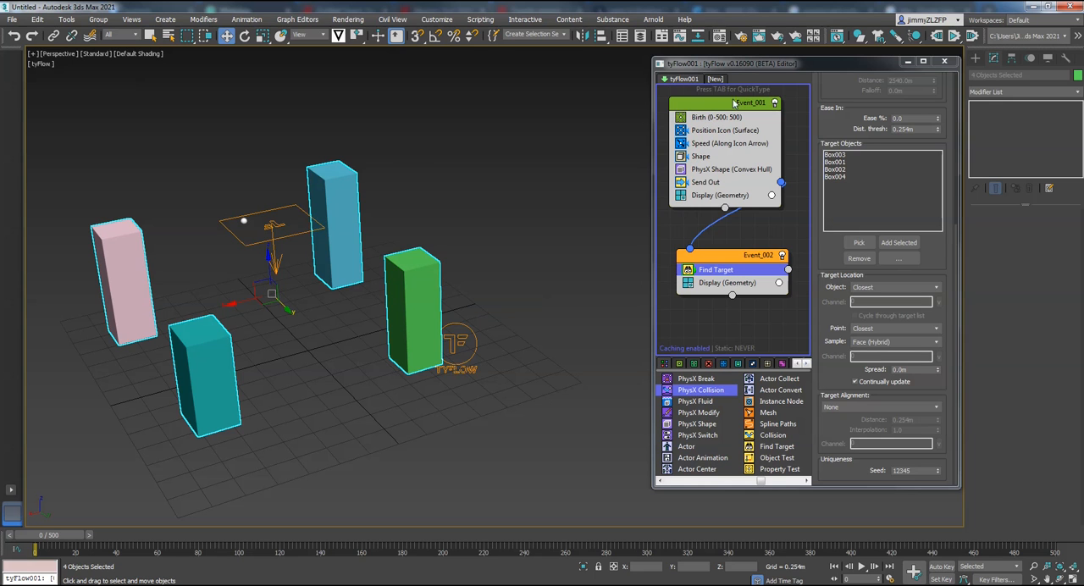
# - Select the tyFlow object and turn off Default Gravity in its PhysX world settings
pyautogui.click(508, 337)
pyautogui.click(463, 395)
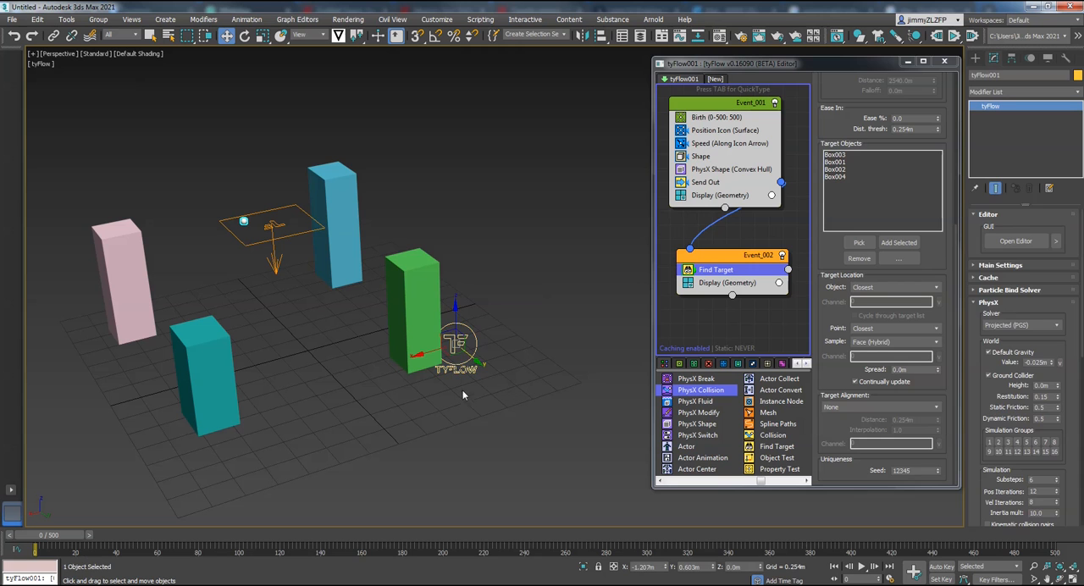
pyautogui.click(988, 352)
# - Add a PhysX Collision operator to Event_002 directly below Find Target
pyautogui.click(723, 258)
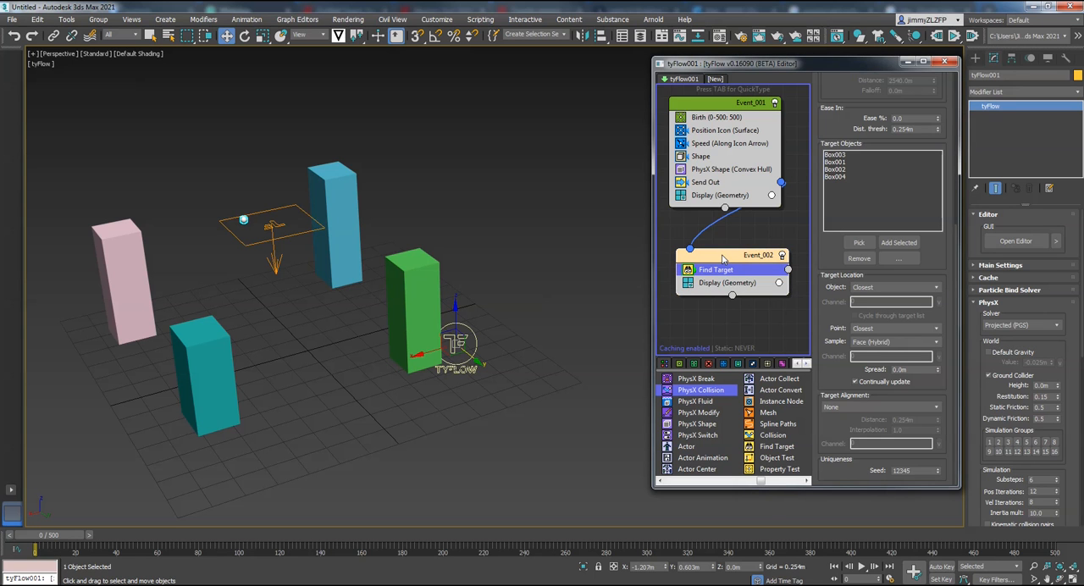
pyautogui.click(441, 177)
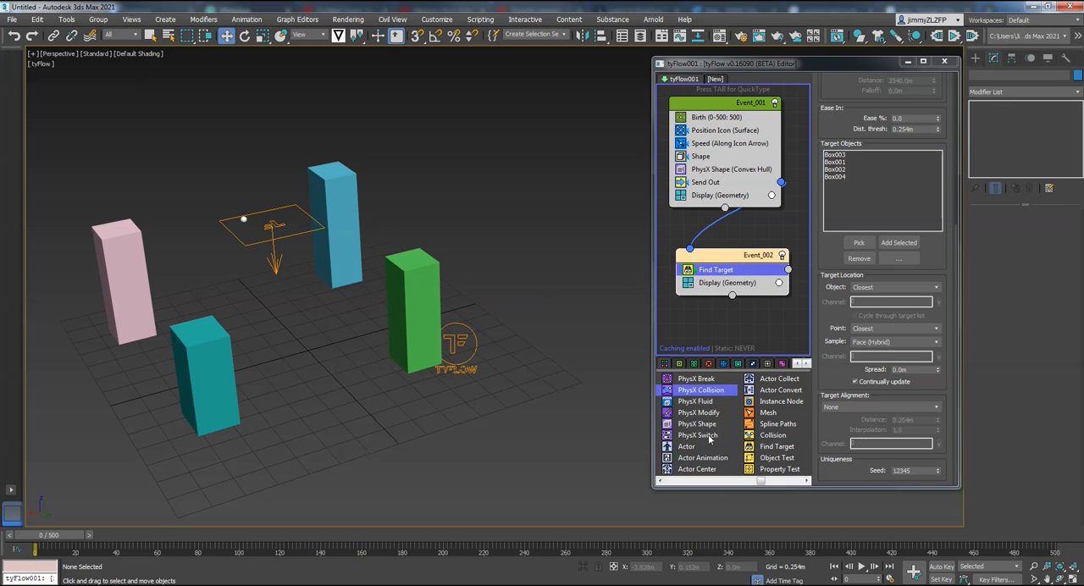
pyautogui.moveTo(696, 390); pyautogui.dragTo(724, 278)
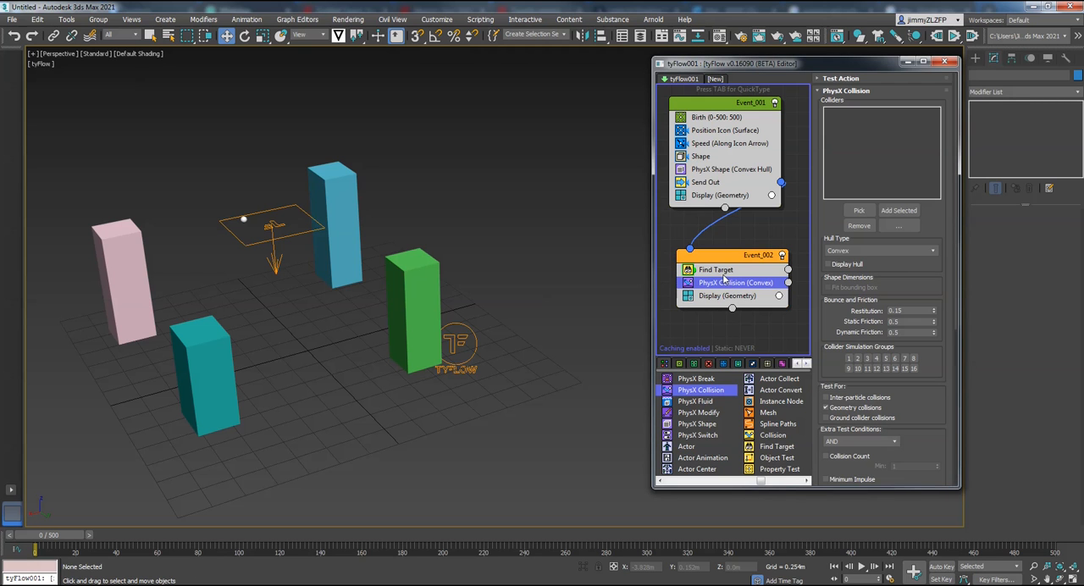
# - Select all four boxes in the scene and add them to the PhysX Collision operator's colliders
pyautogui.click(468, 233)
pyautogui.moveTo(319, 185); pyautogui.dragTo(316, 184)
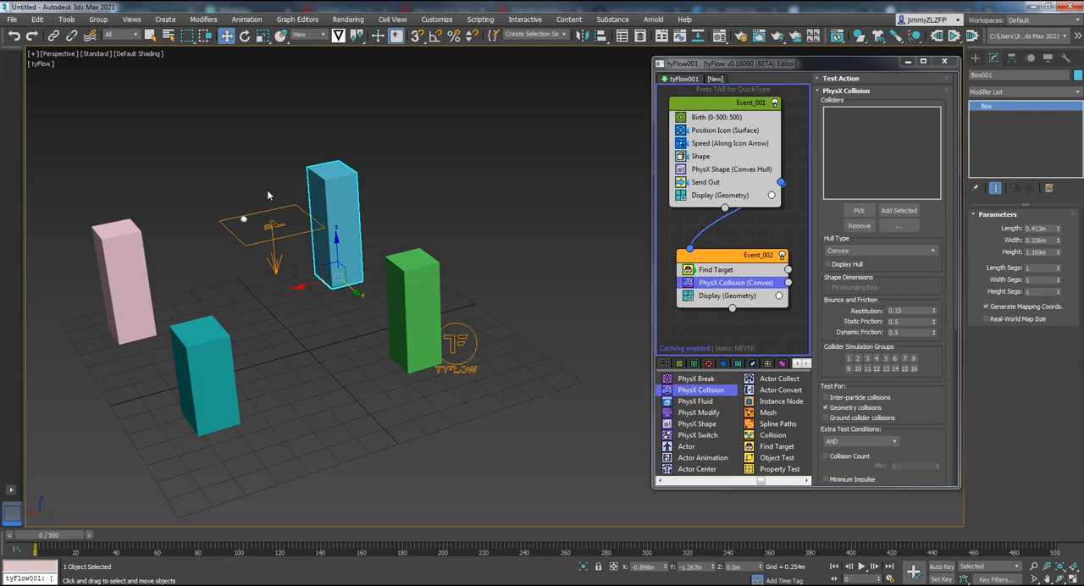
pyautogui.keyDown('ctrl'); pyautogui.moveTo(173, 190); pyautogui.dragTo(114, 252); pyautogui.keyUp('ctrl')
pyautogui.keyDown('ctrl'); pyautogui.moveTo(280, 352); pyautogui.dragTo(174, 410); pyautogui.keyUp('ctrl')
pyautogui.keyDown('ctrl'); pyautogui.moveTo(428, 232); pyautogui.dragTo(405, 270); pyautogui.keyUp('ctrl')
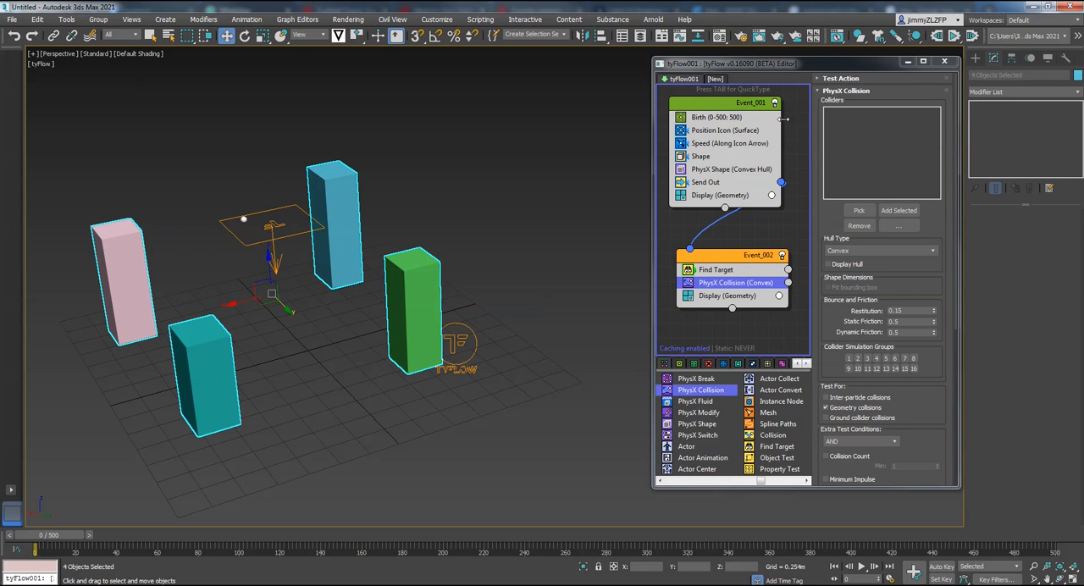
pyautogui.click(893, 210)
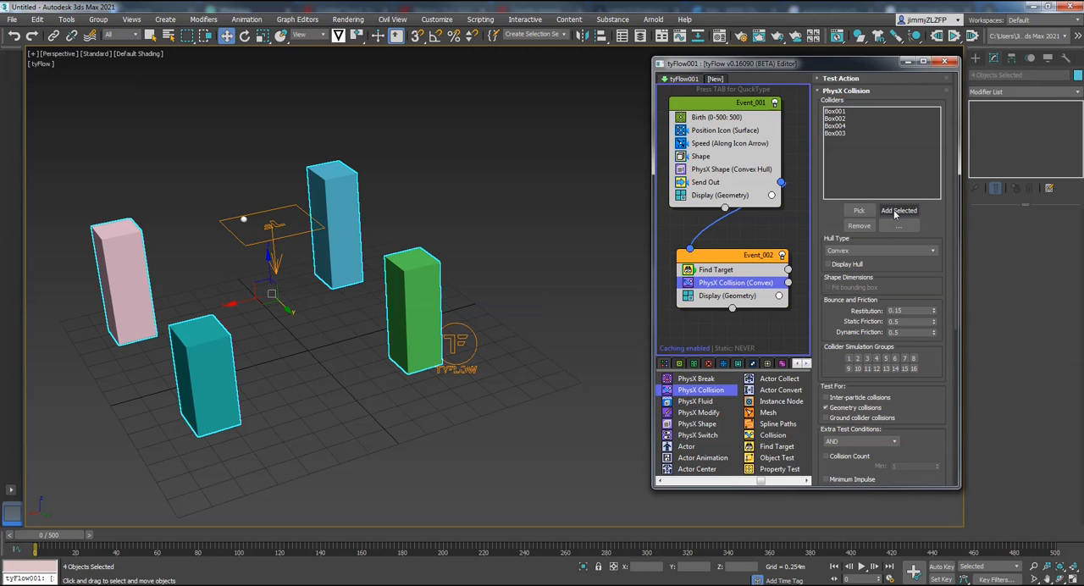
# - Set the PhysX Collision hull type to Box, deselect the boxes and play the animation to preview the simulation
pyautogui.click(860, 251)
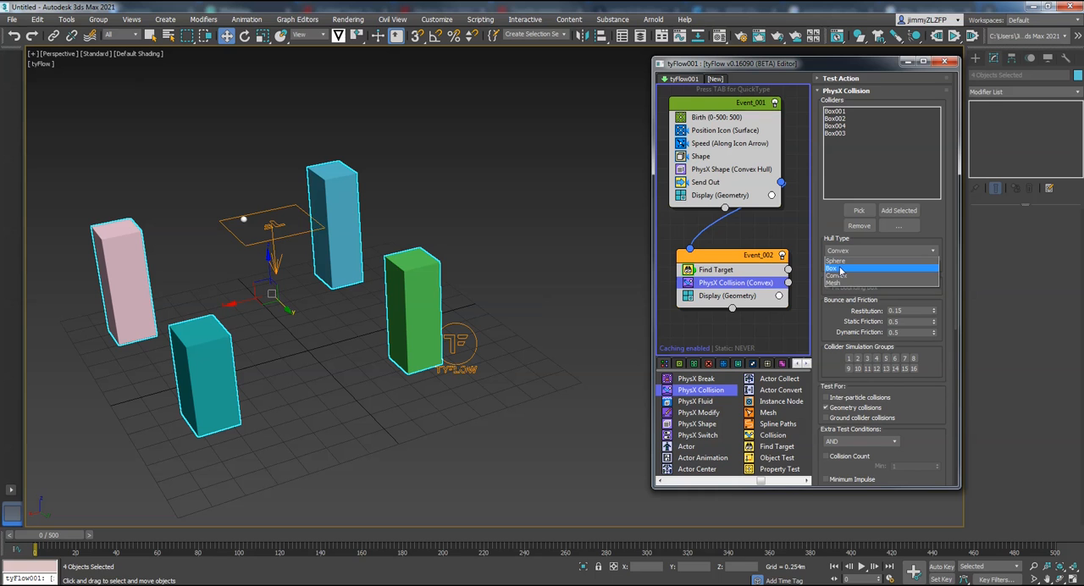
pyautogui.click(841, 269)
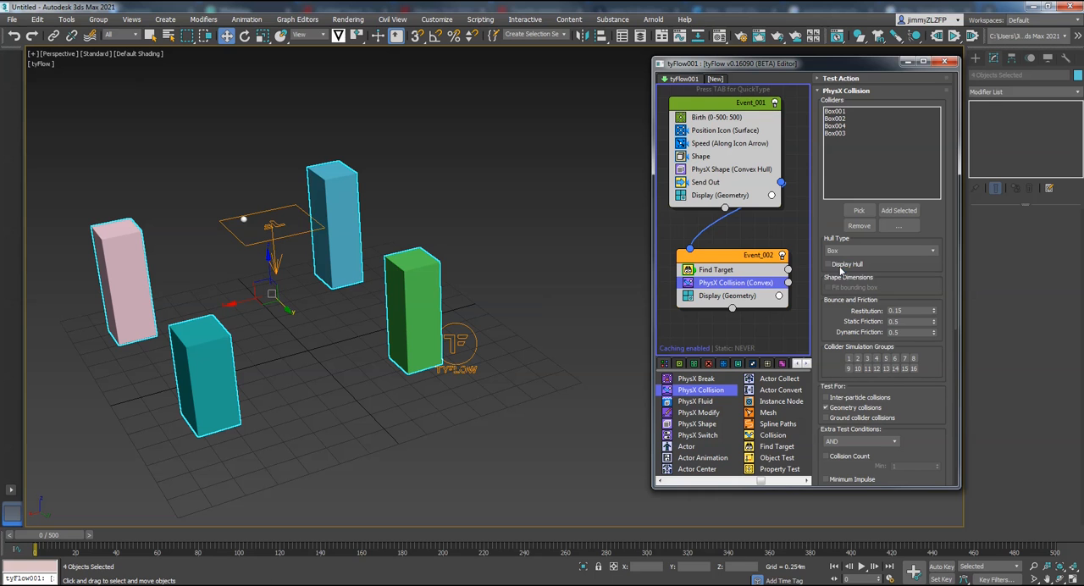
pyautogui.click(547, 199)
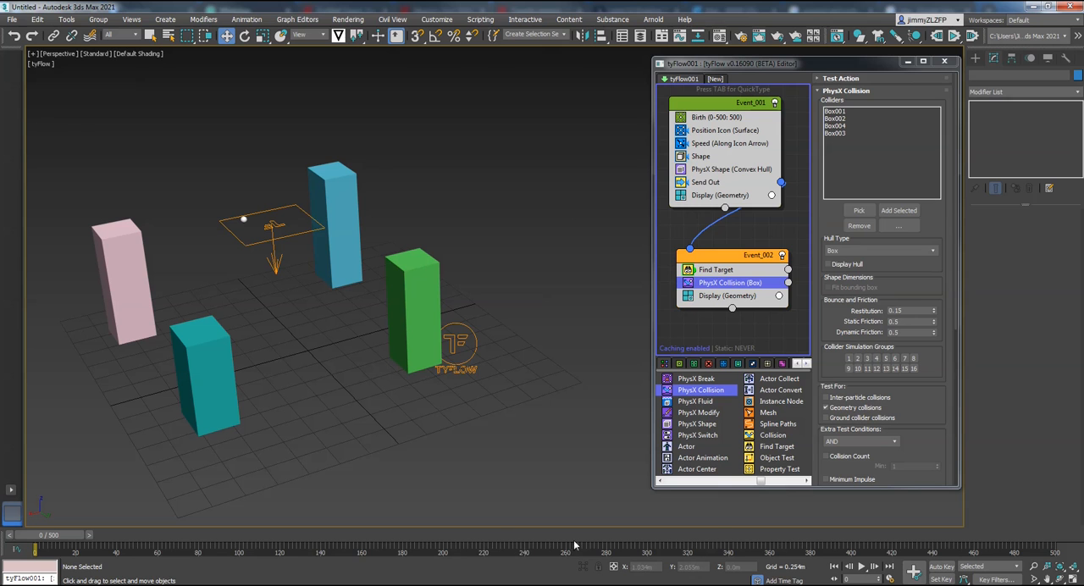
pyautogui.click(862, 567)
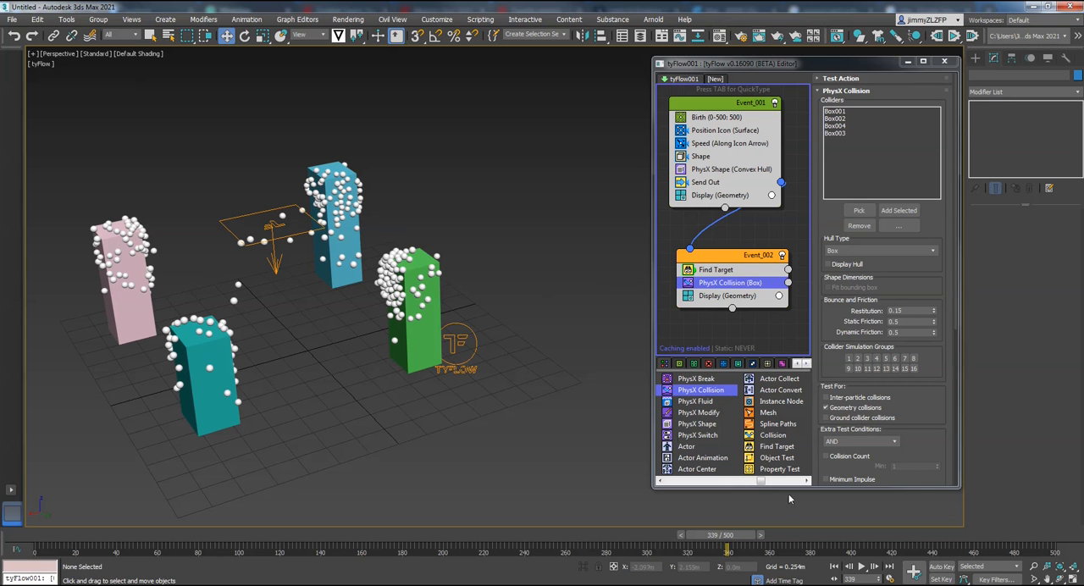
pyautogui.click(860, 567)
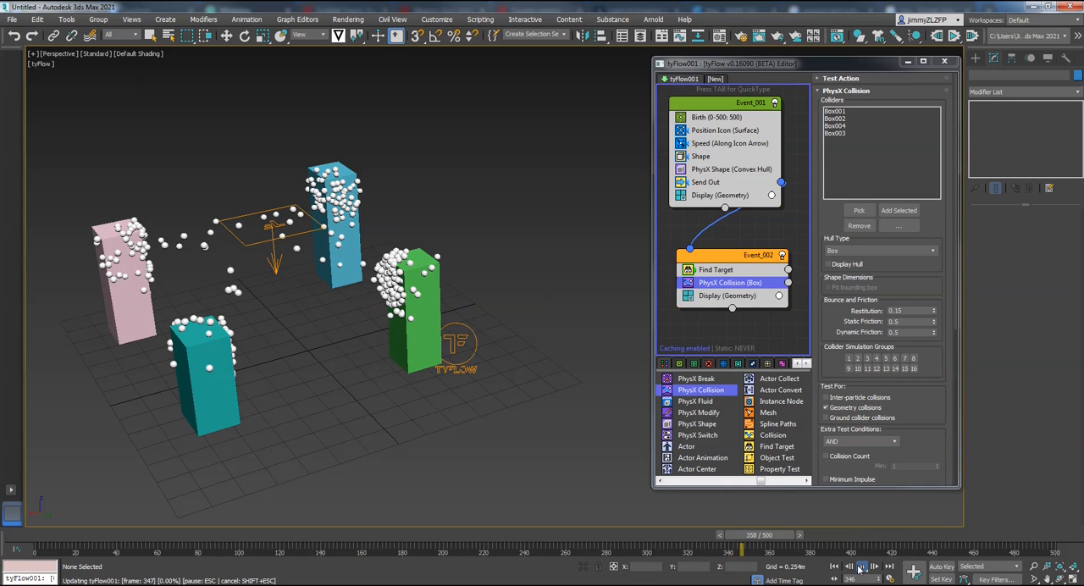